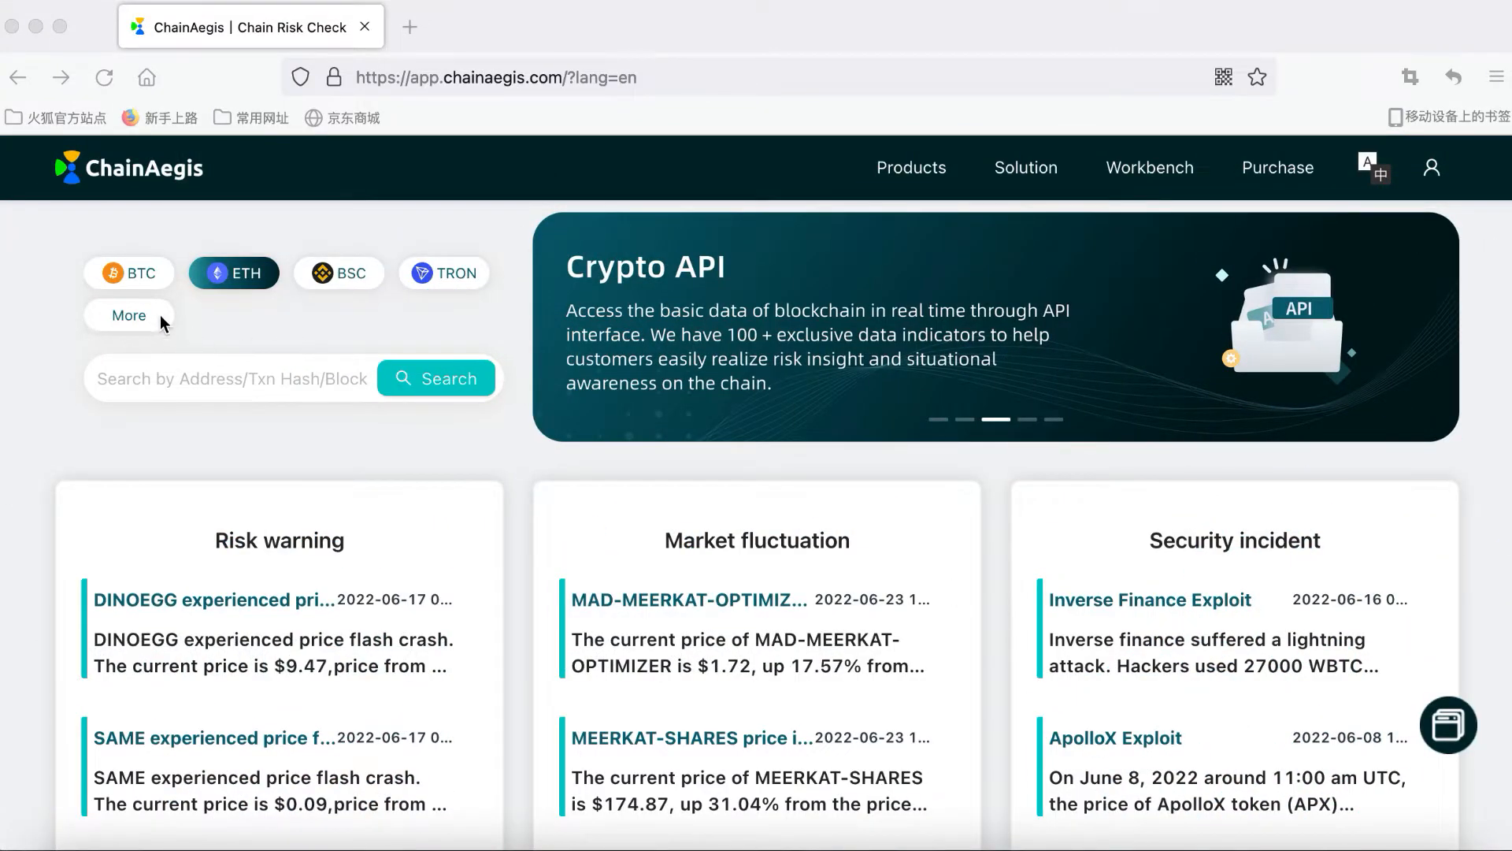
# Step: Expand the chain list and search ChainAegis for the pasted Ronin attacker ETH address
pyautogui.click(133, 313)
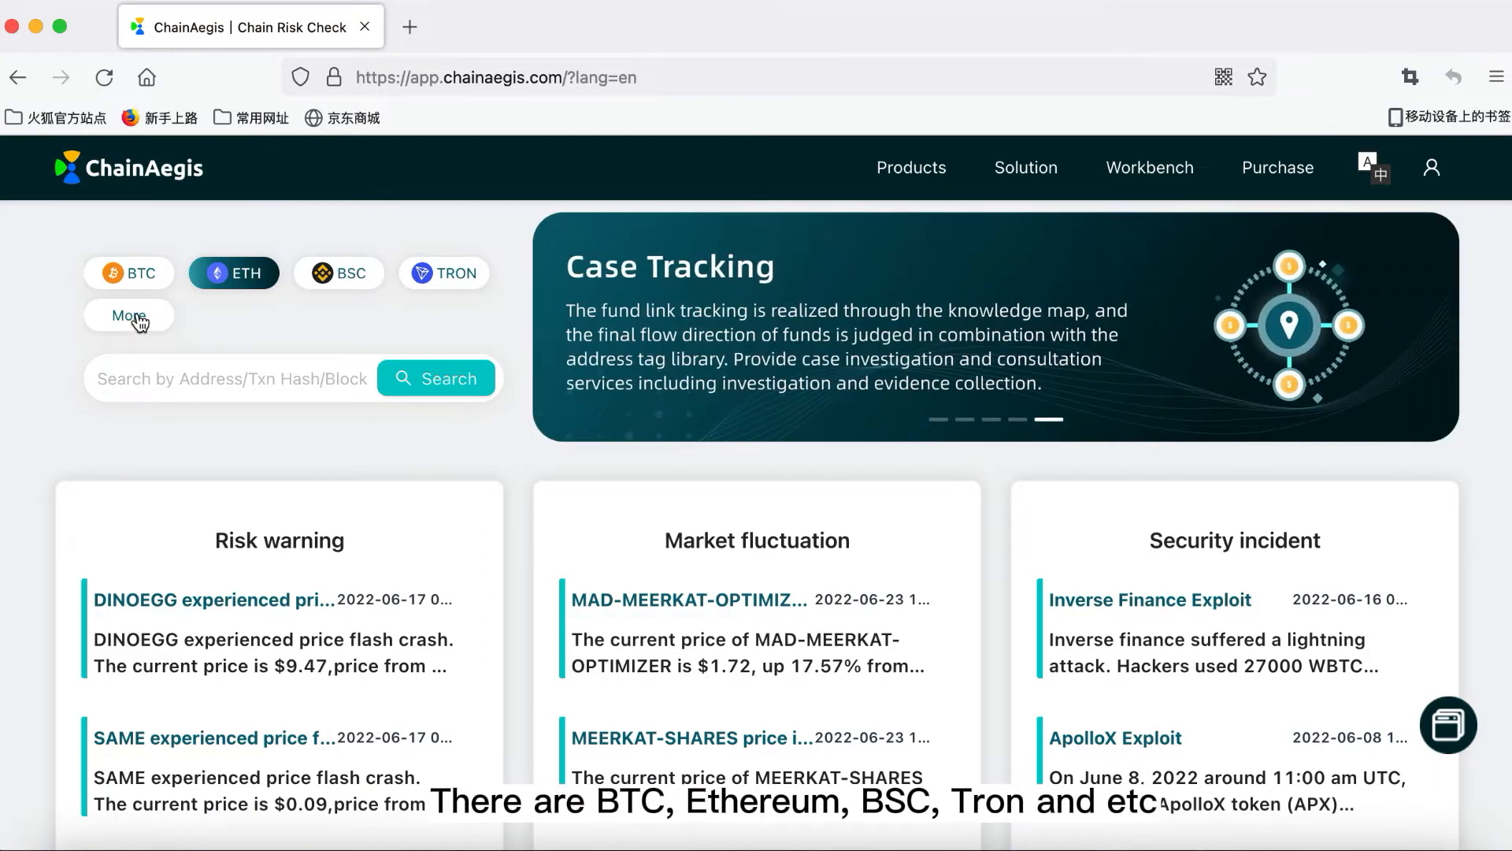
pyautogui.click(130, 317)
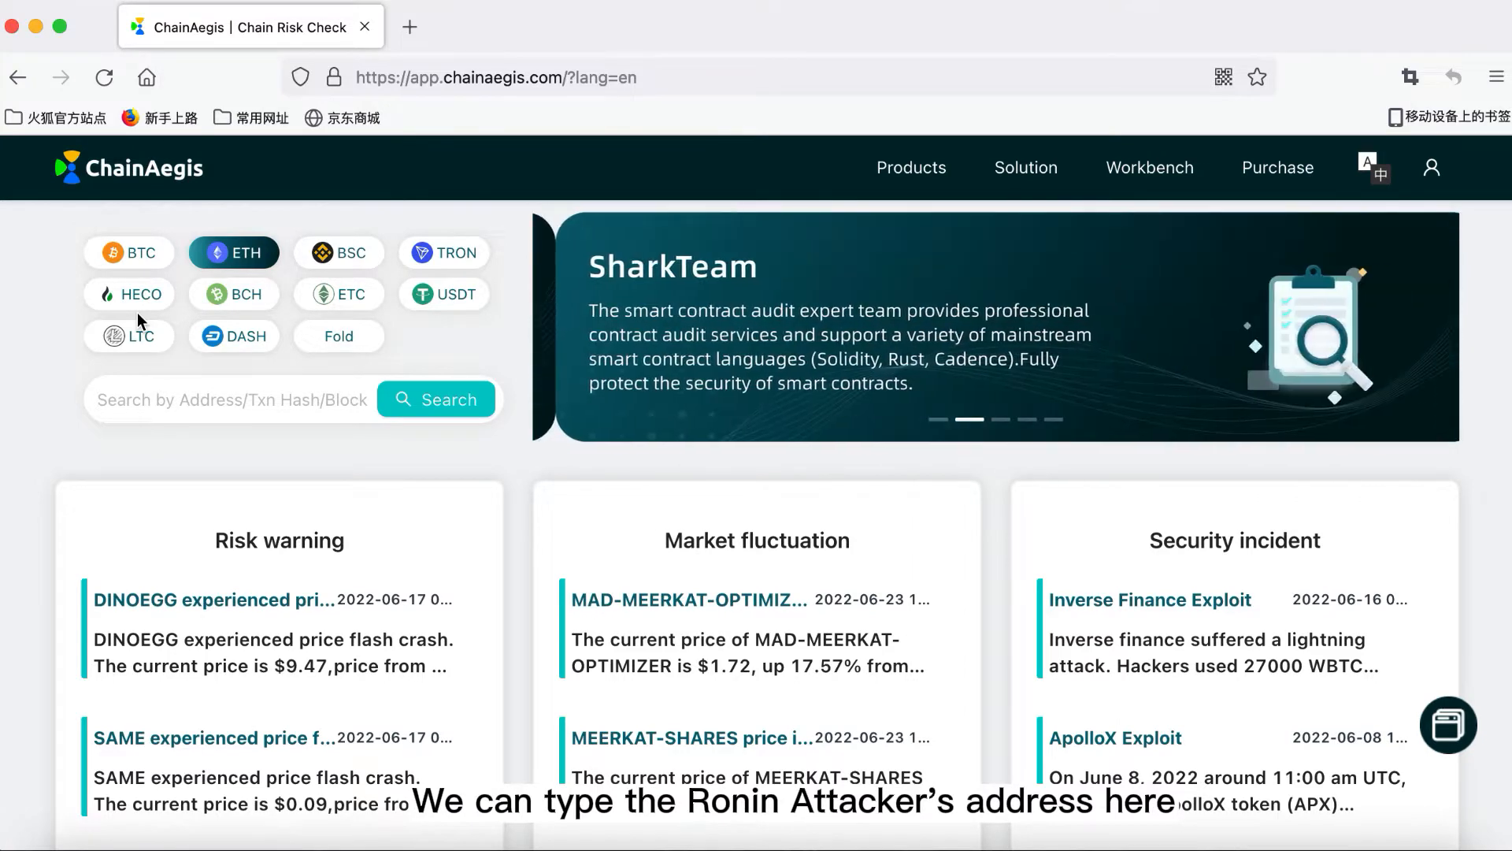
pyautogui.click(186, 387)
pyautogui.write('0x098b716b8aaf21512996dc57eb0615e2383e2f96')
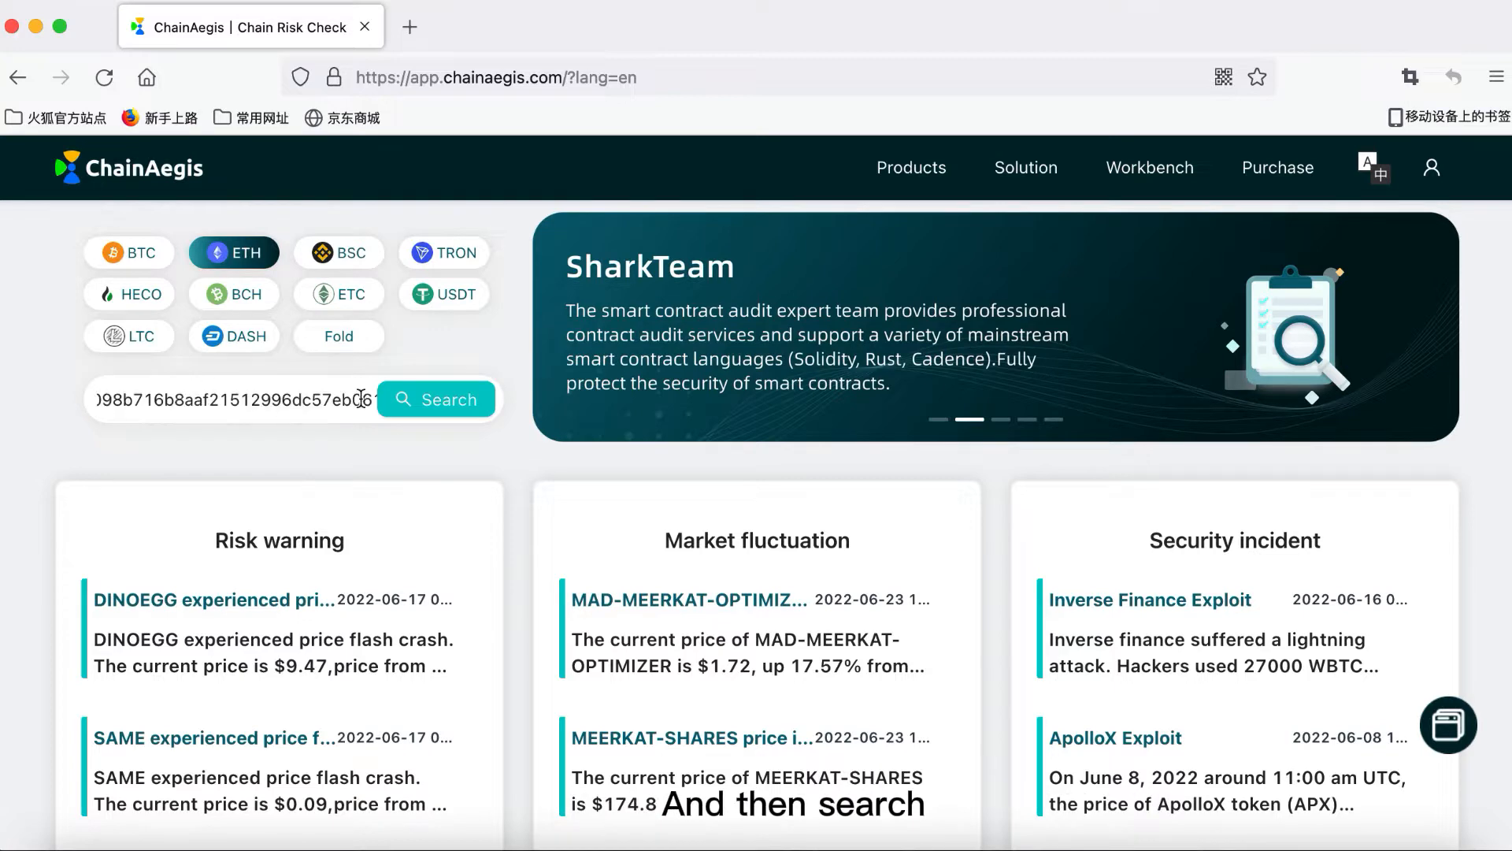
pyautogui.click(424, 398)
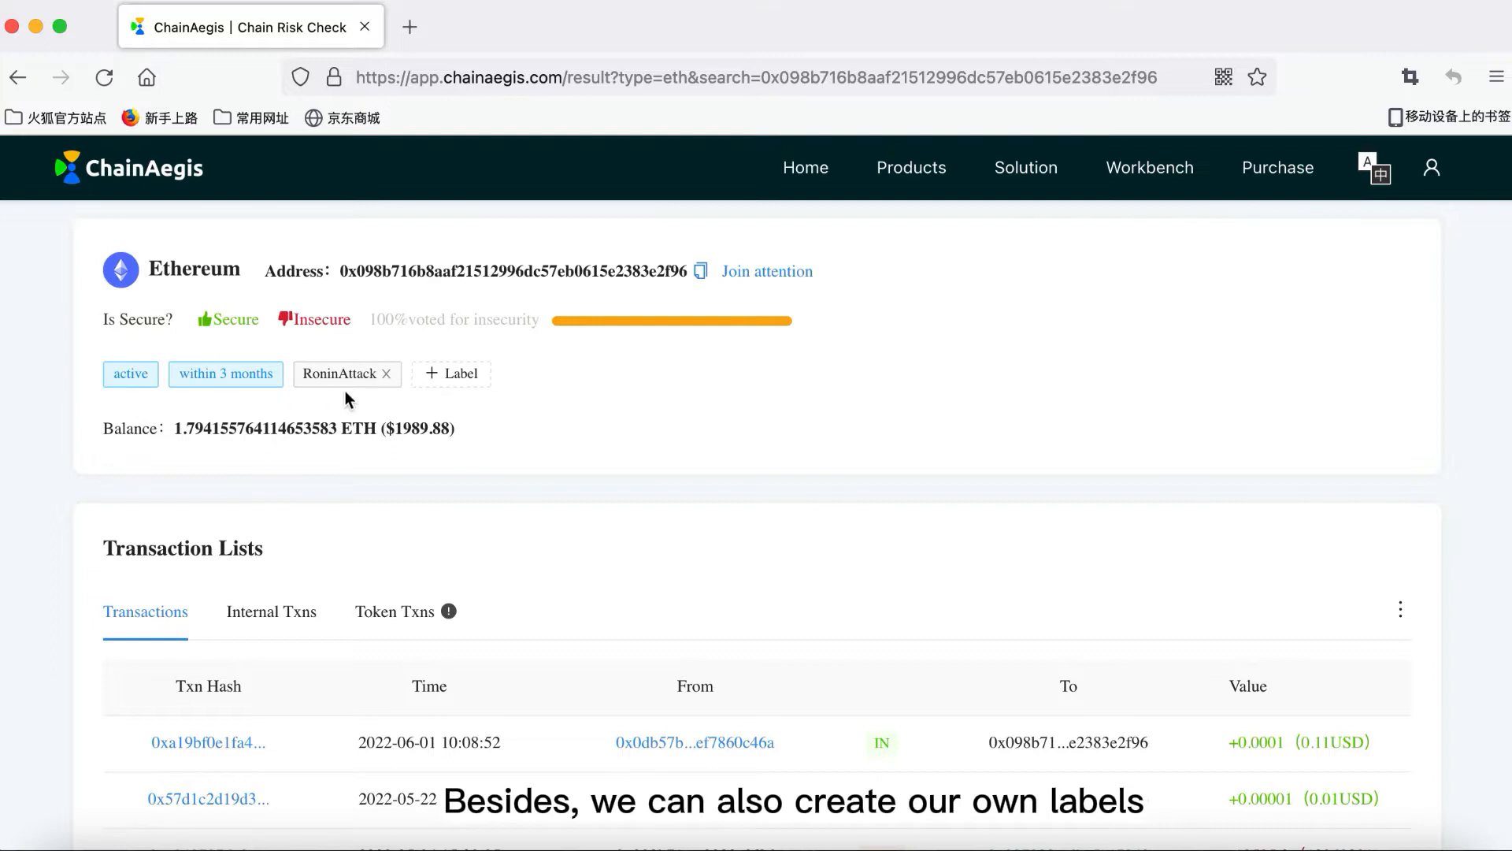
# Step: Dismiss the add-label form and review the address's Internal Txns and Token Txns
pyautogui.click(446, 375)
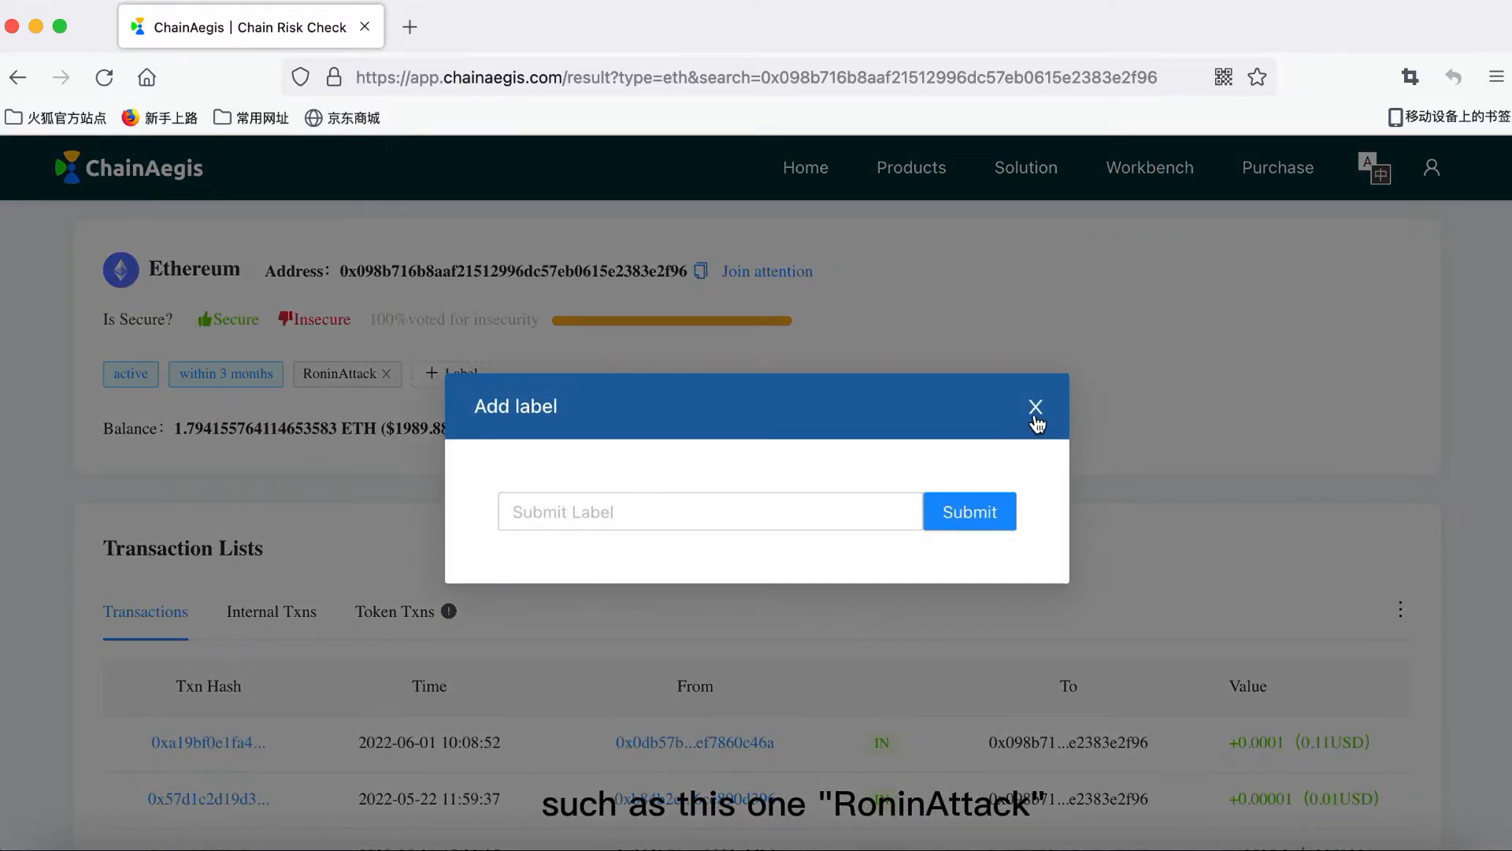
pyautogui.click(1035, 415)
pyautogui.scroll(-4, 1005, 484)
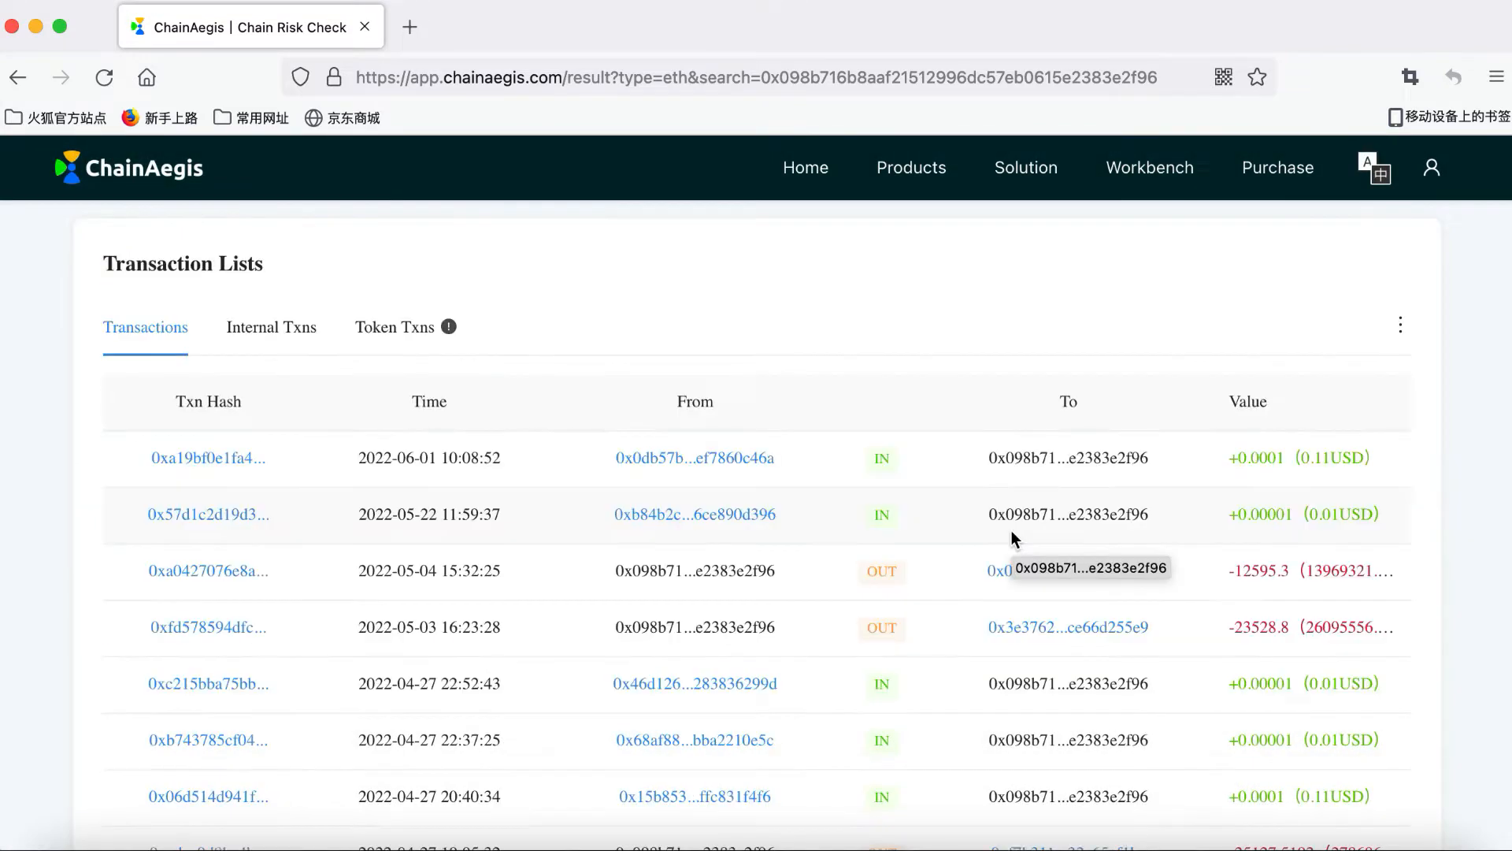
pyautogui.scroll(-2, 1015, 539)
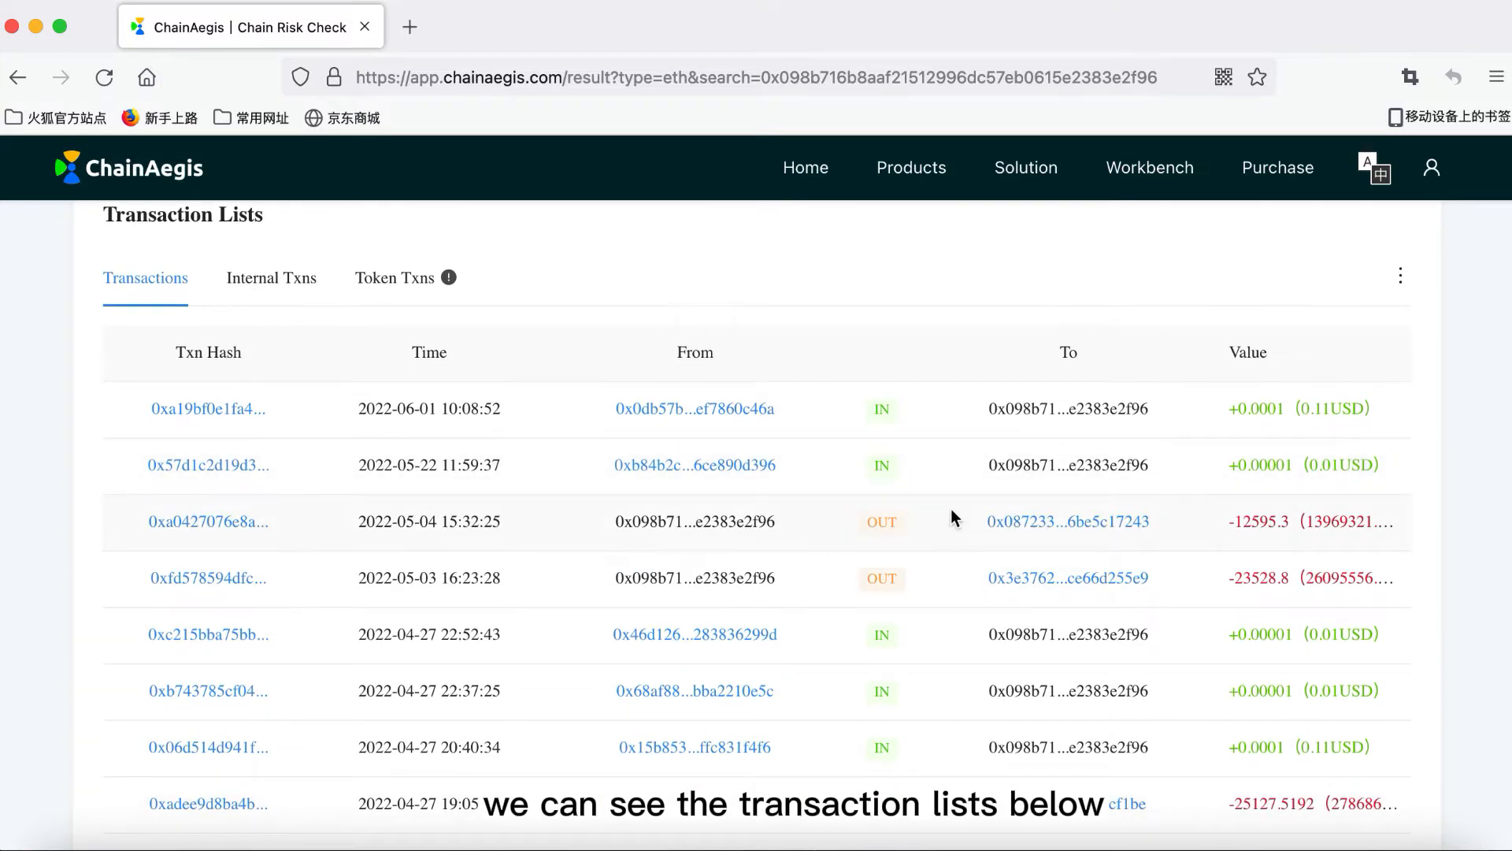
pyautogui.click(282, 284)
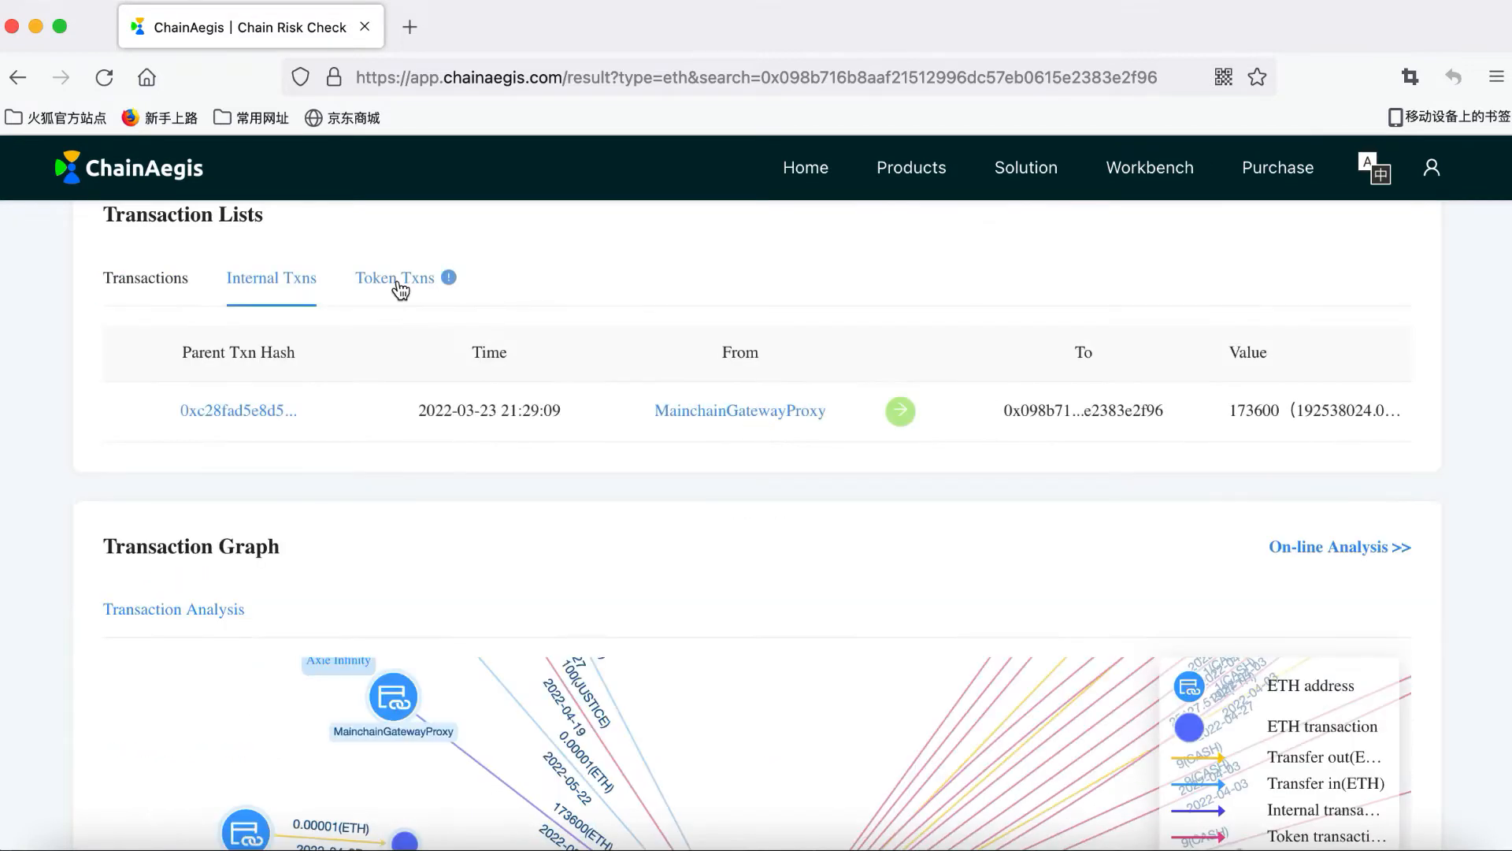
pyautogui.click(398, 282)
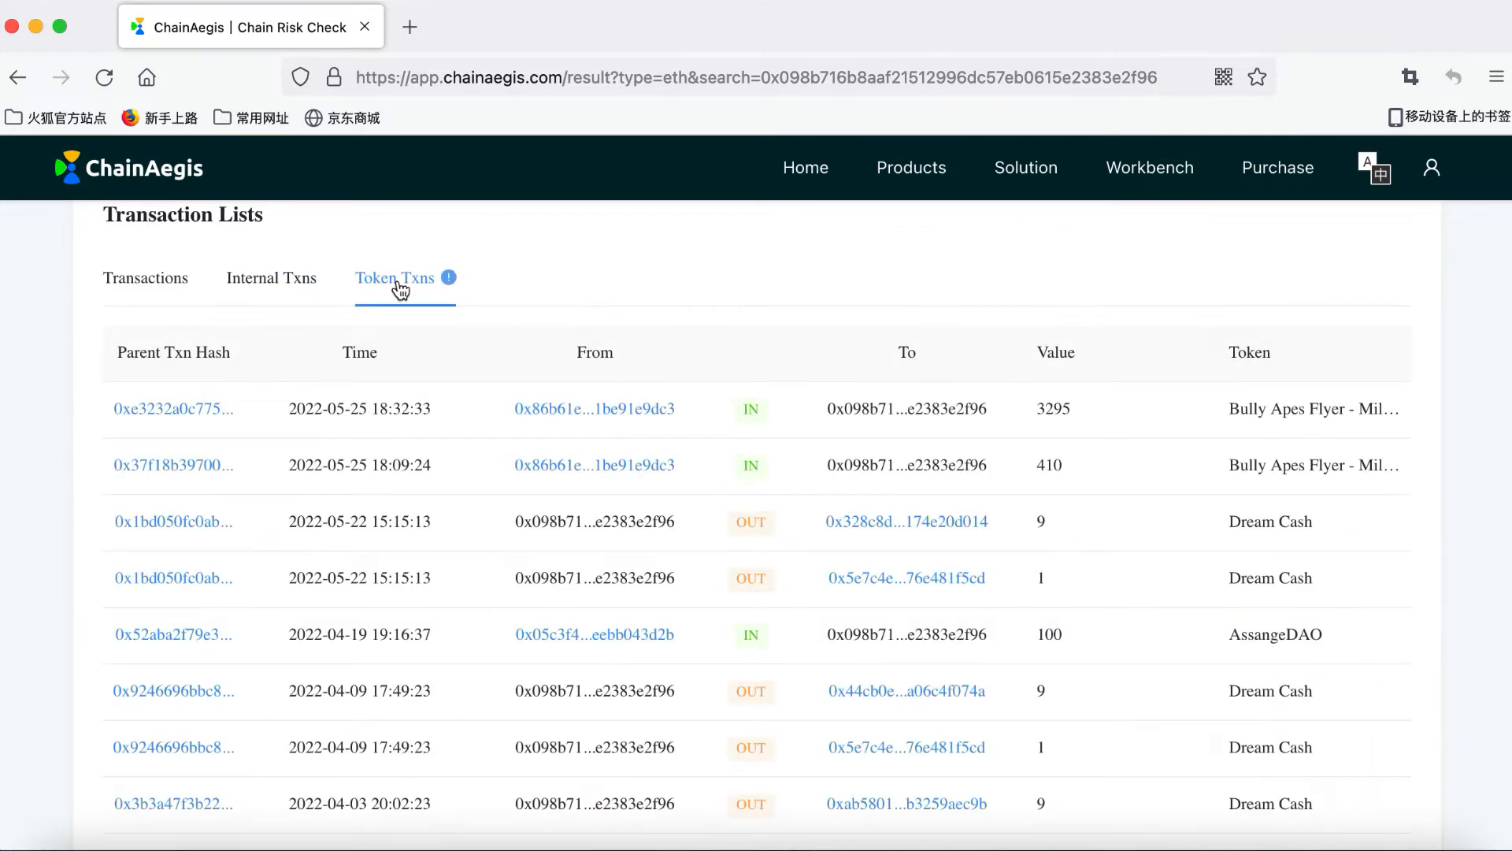
# Step: Open the On-line Analysis graph of the attacker's transactions
pyautogui.scroll(-5, 398, 485)
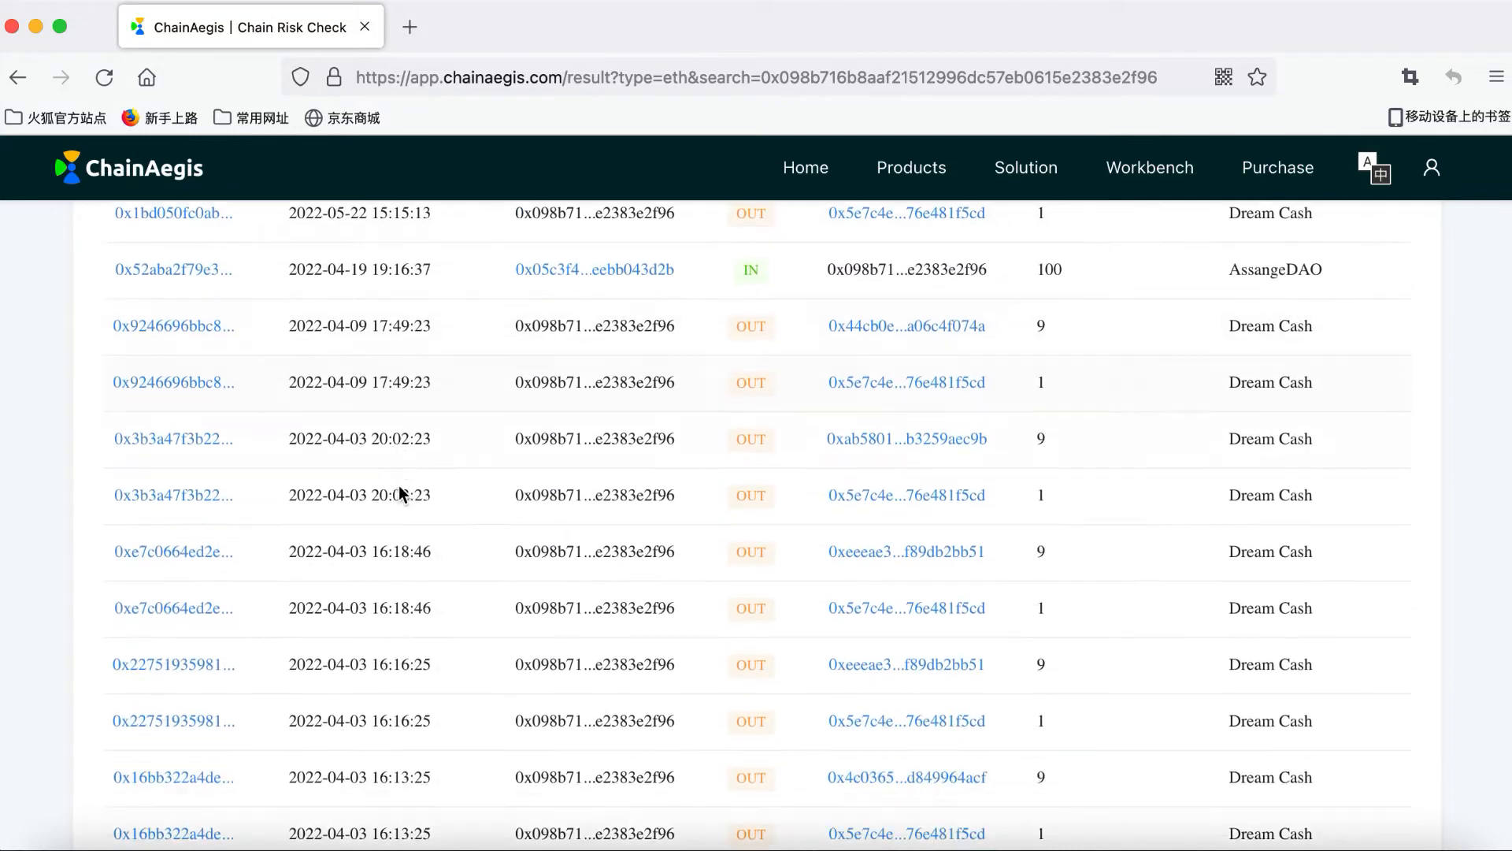
pyautogui.scroll(-10, 399, 485)
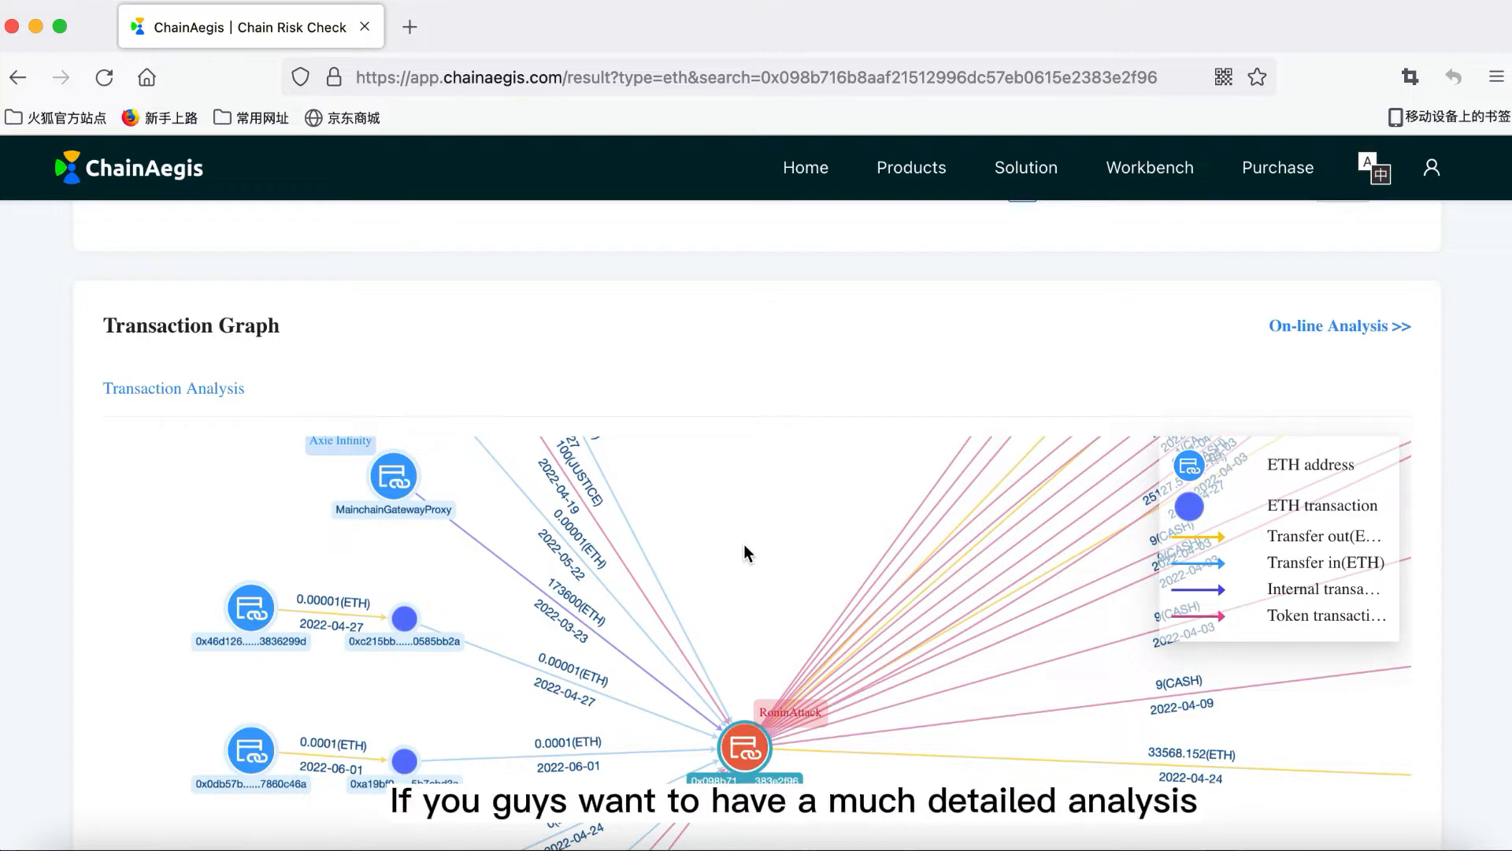
pyautogui.click(1349, 329)
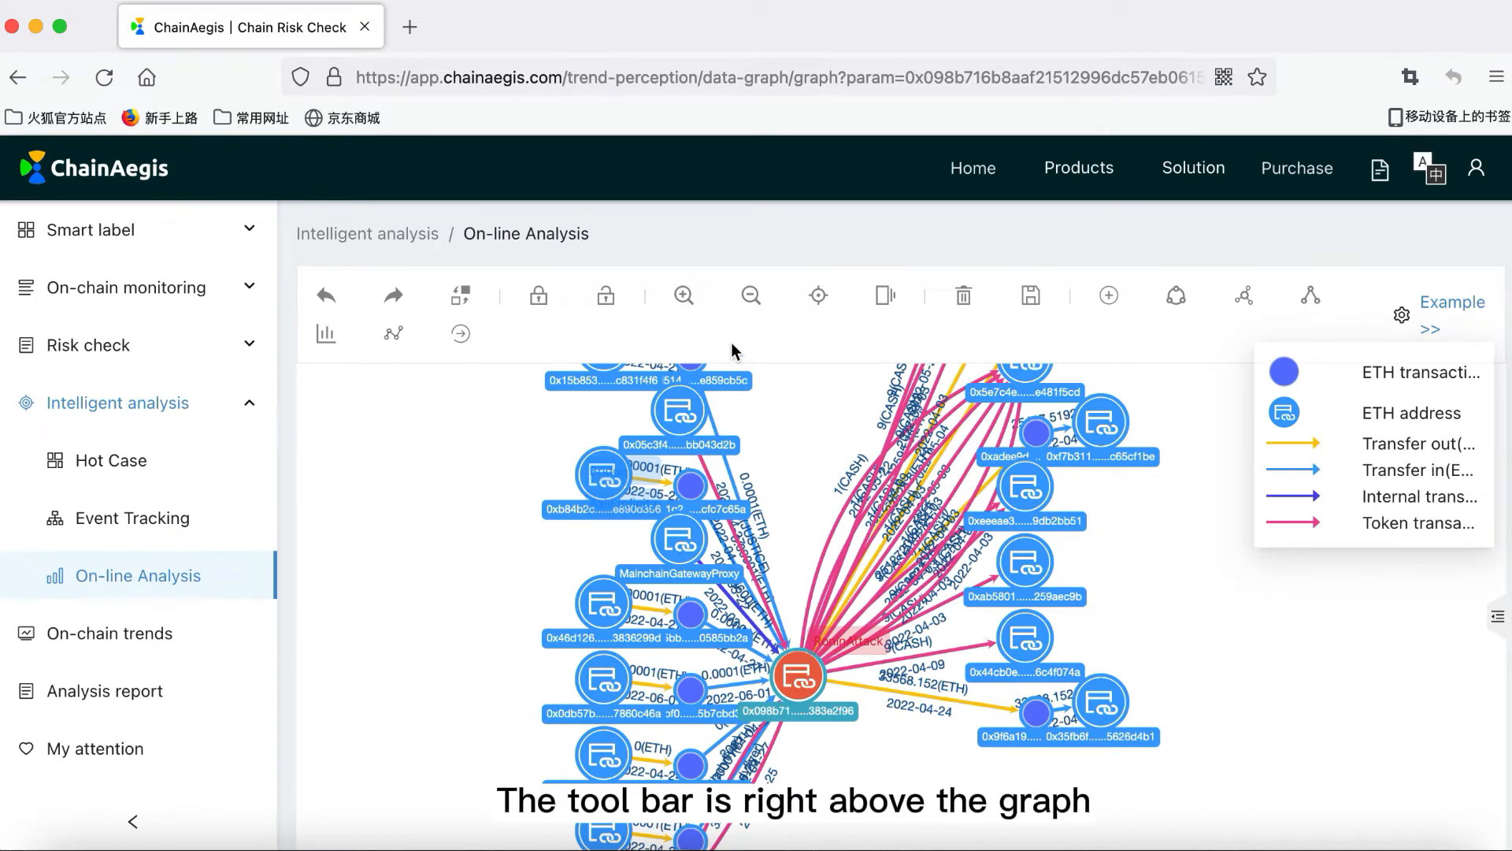
# Step: Show the MainchainGatewayProxy node's summary (Bridge, Axie Infinity) and its entity details pane
pyautogui.click(682, 547)
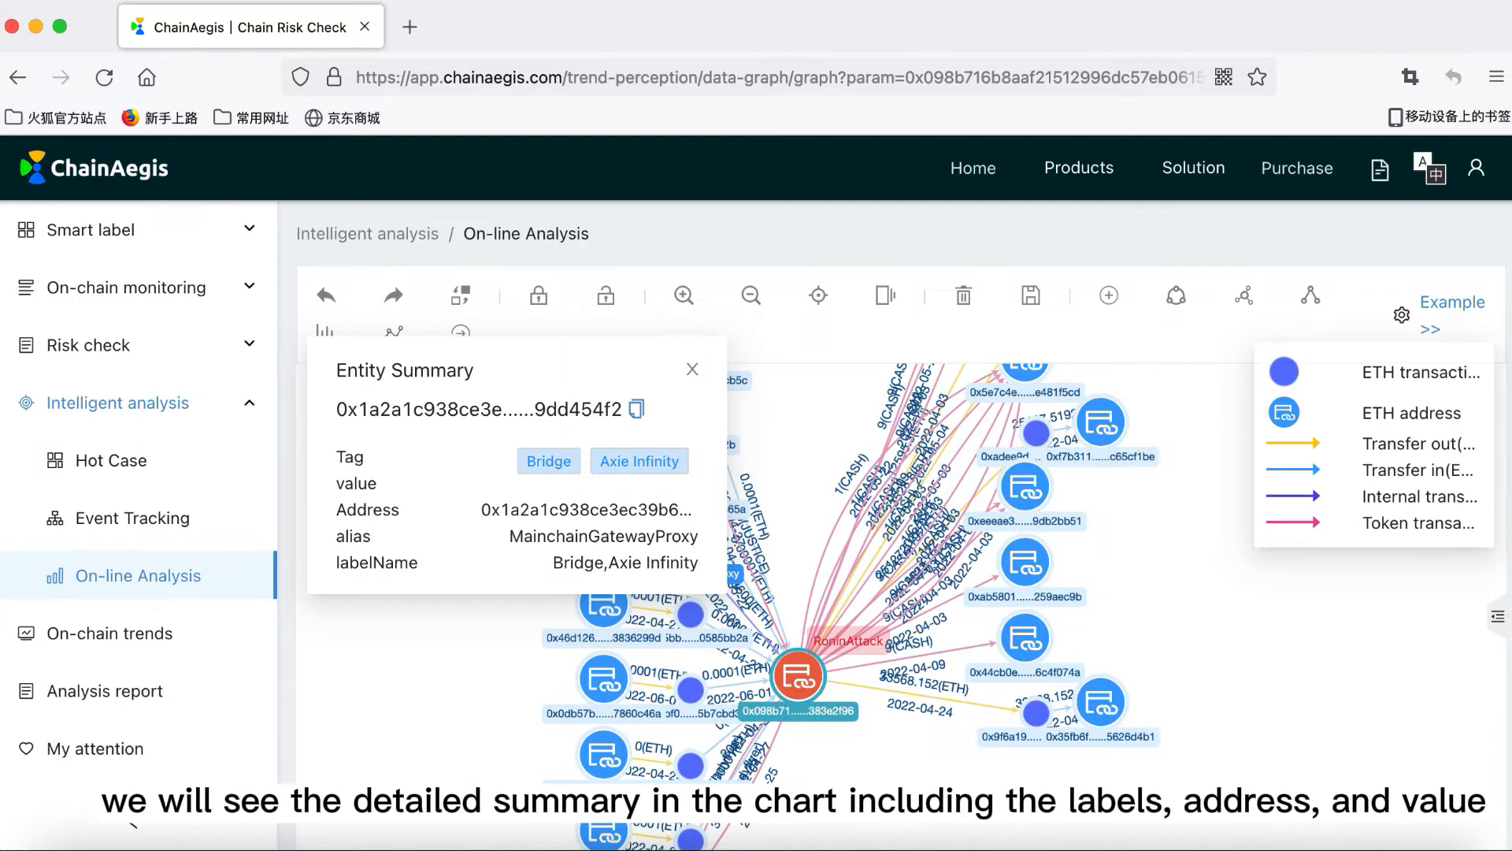
pyautogui.click(1498, 628)
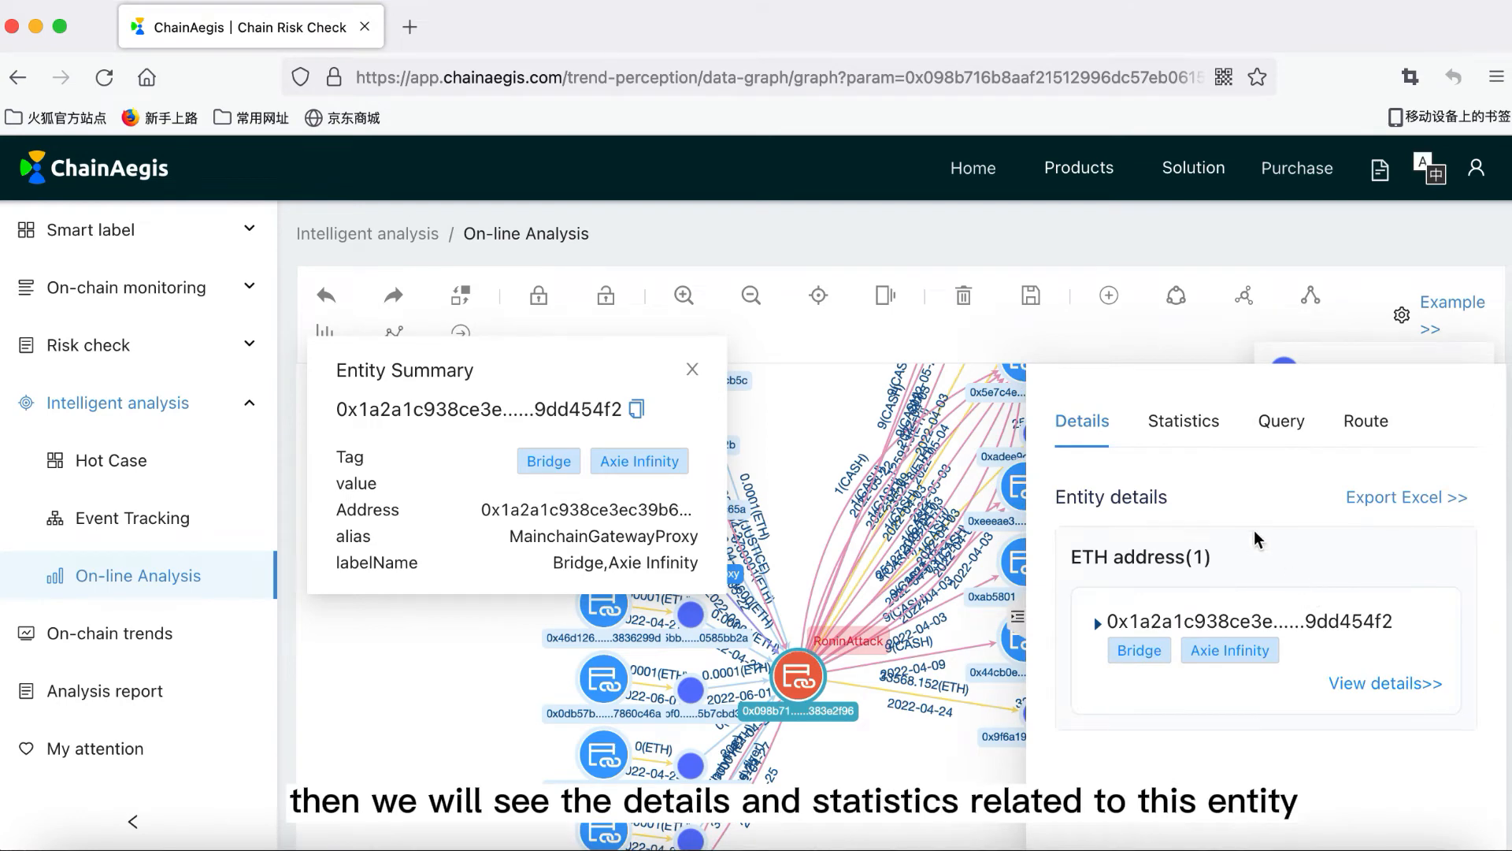
# Step: Check the node's entity and relation counts under Statistics, then close both panels
pyautogui.click(1186, 424)
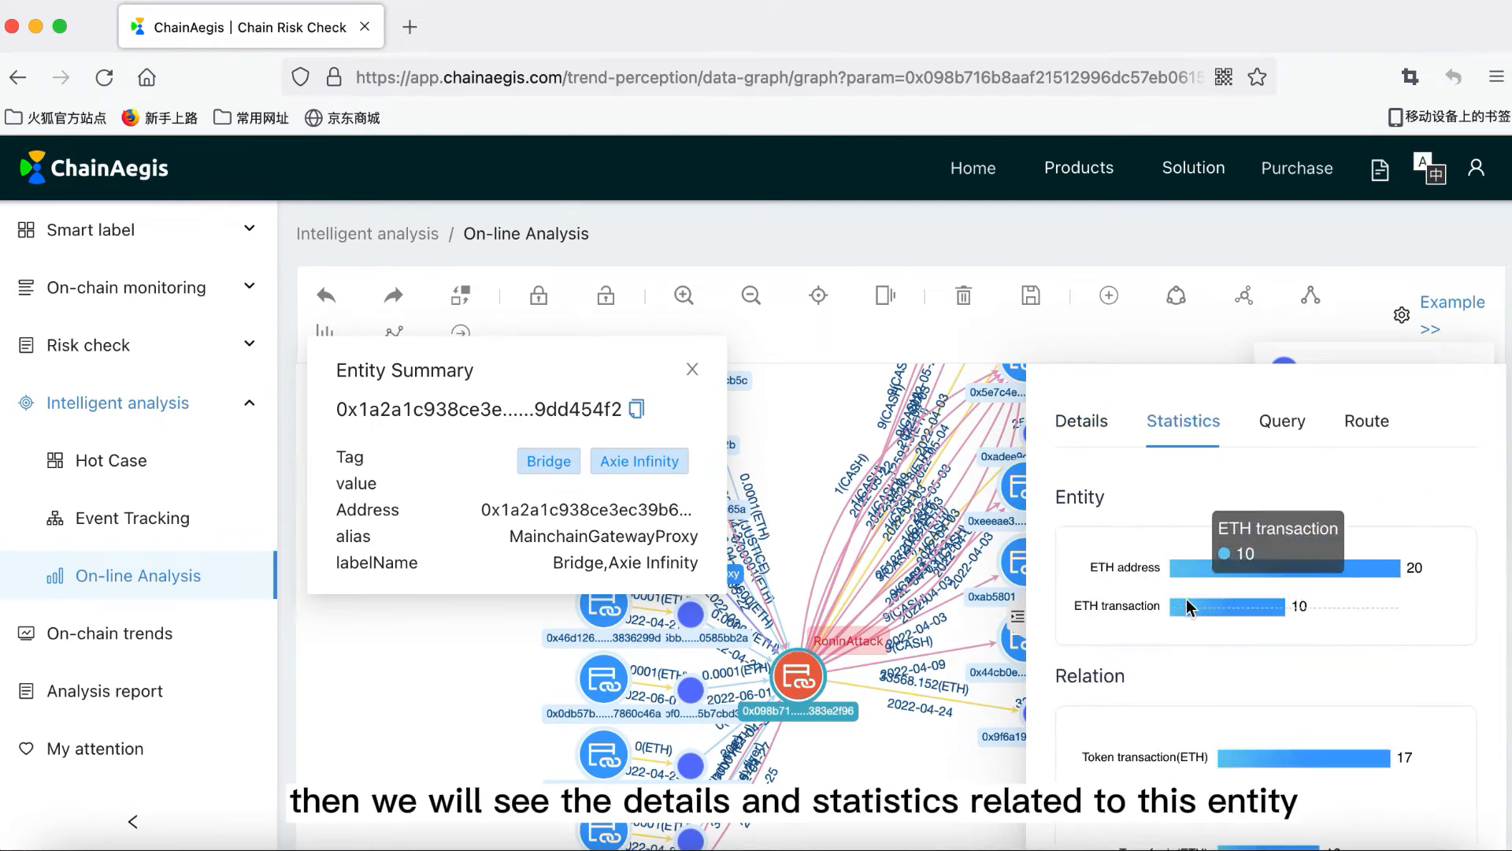
pyautogui.scroll(-2, 1191, 549)
pyautogui.scroll(-1, 1189, 545)
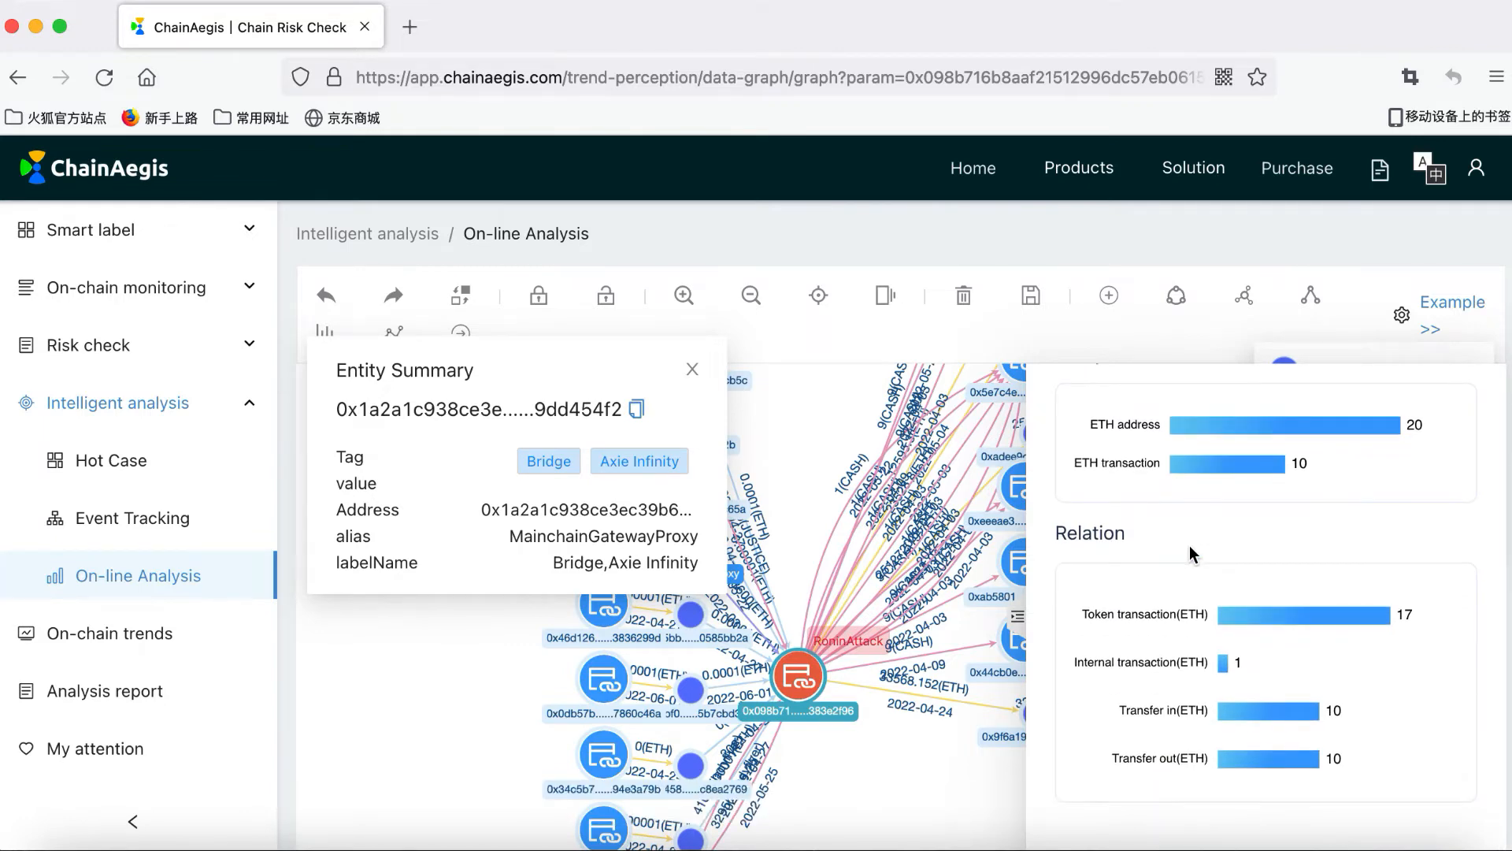
pyautogui.click(982, 776)
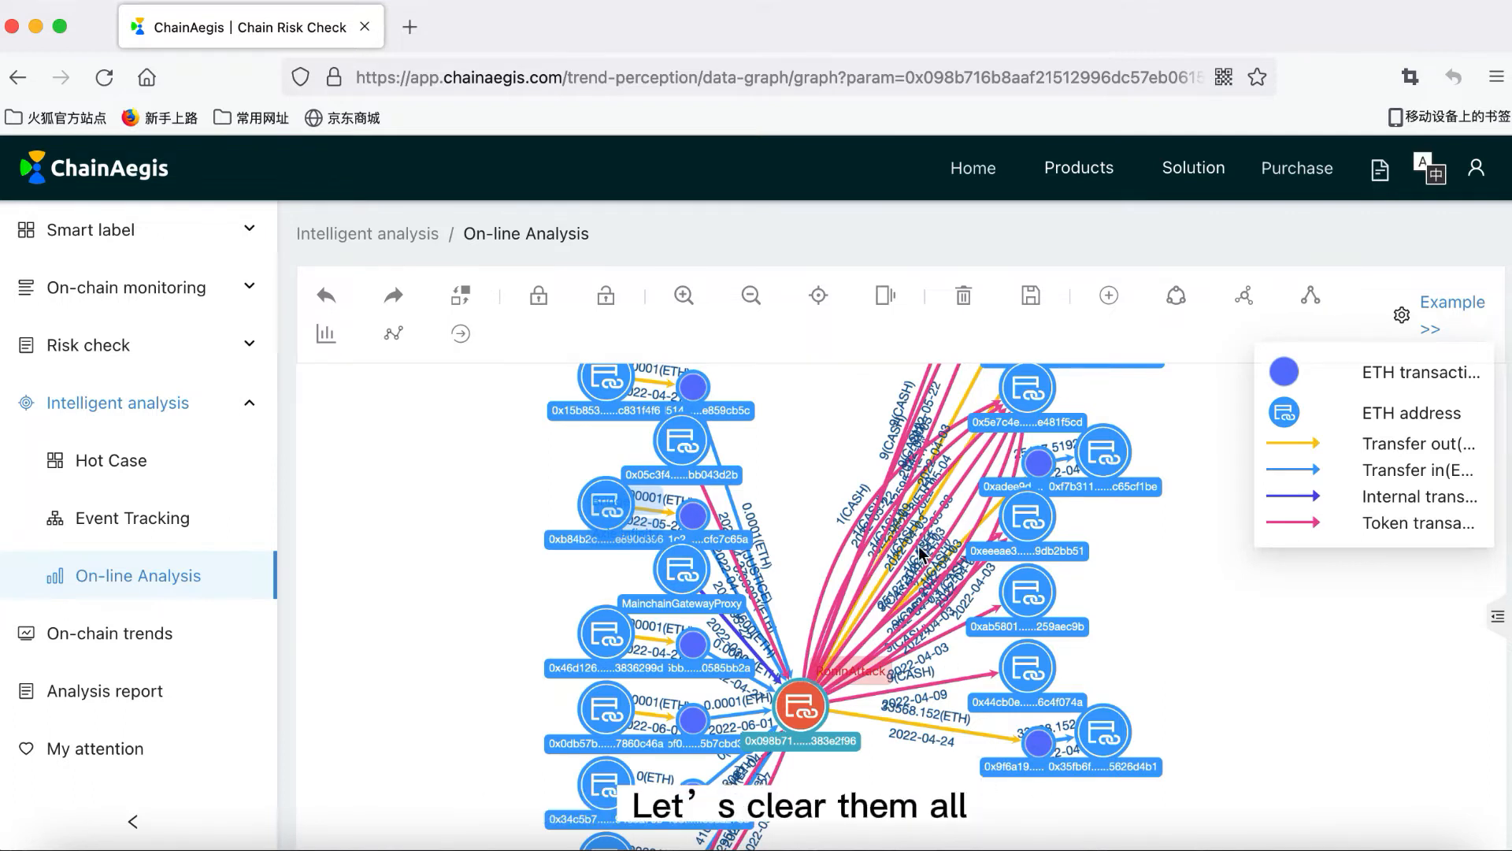
# Step: Delete the whole analysis graph and confirm with OK
pyautogui.click(963, 295)
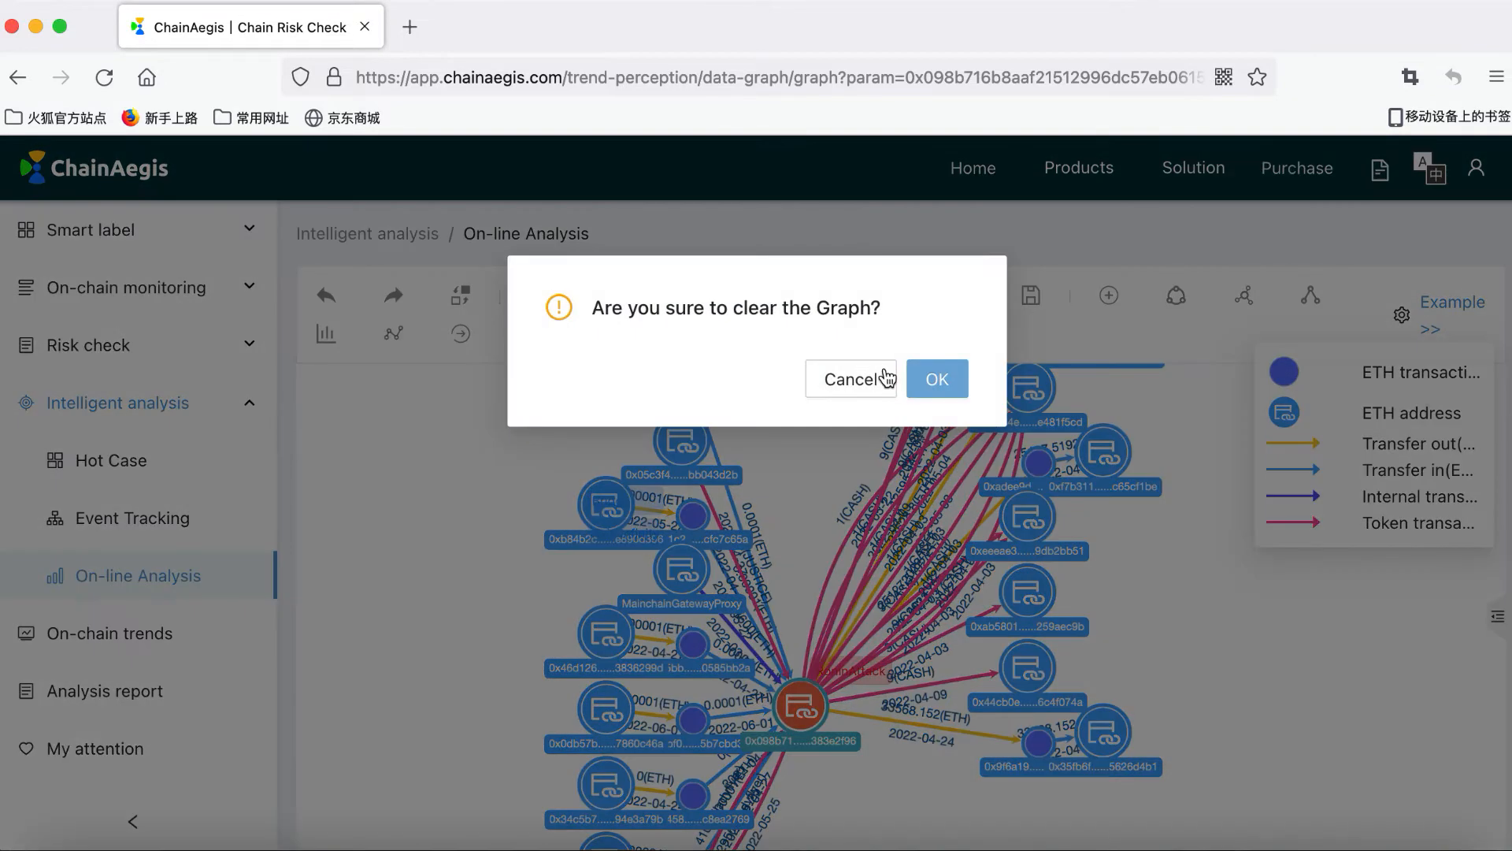
pyautogui.click(936, 378)
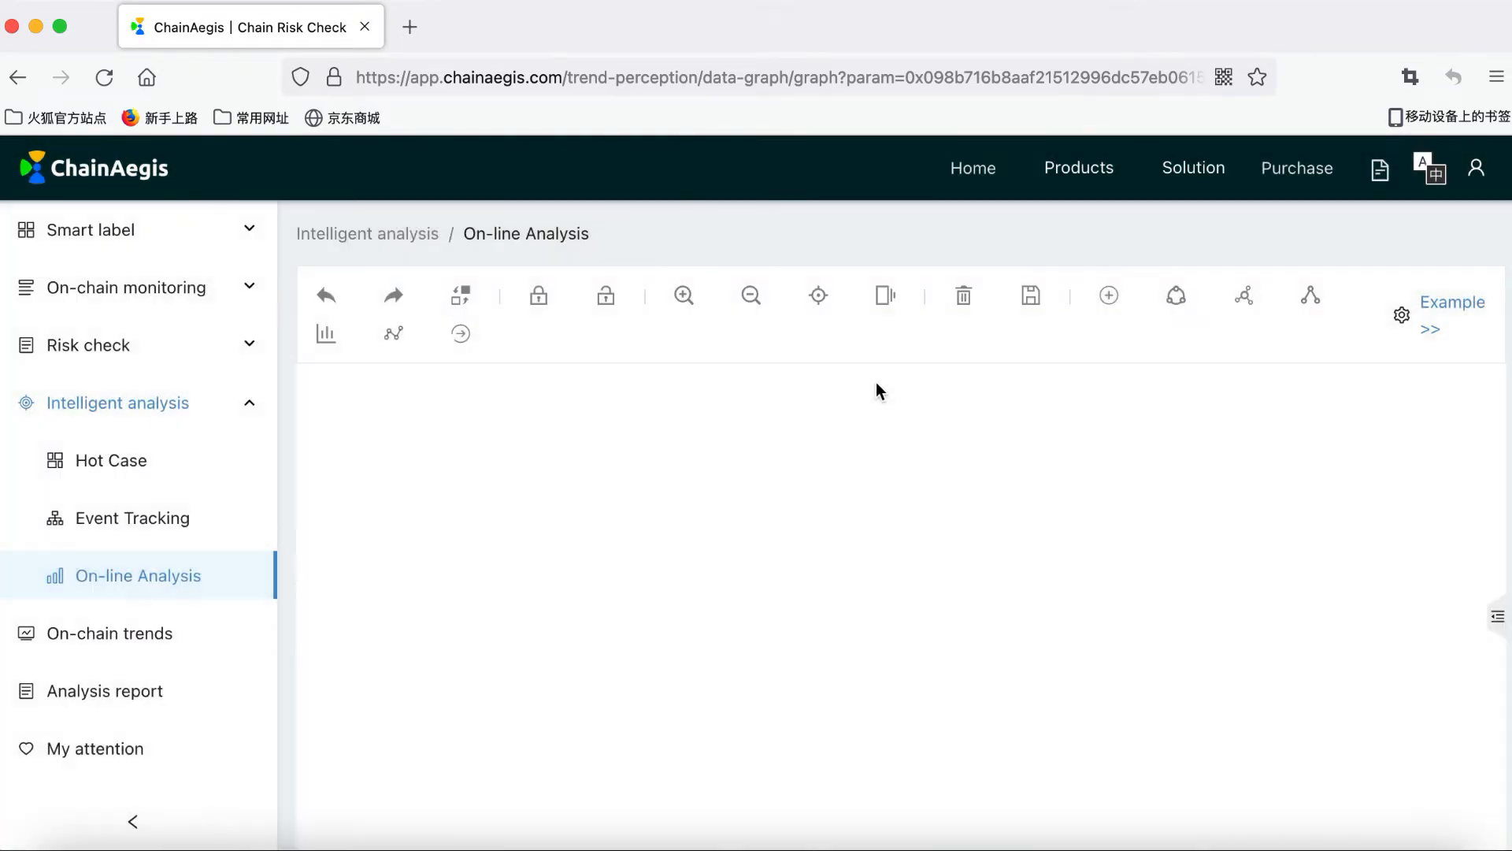
# Step: Add the attacker's address as an ETH address entity, queried by pasted filter value
pyautogui.click(1109, 297)
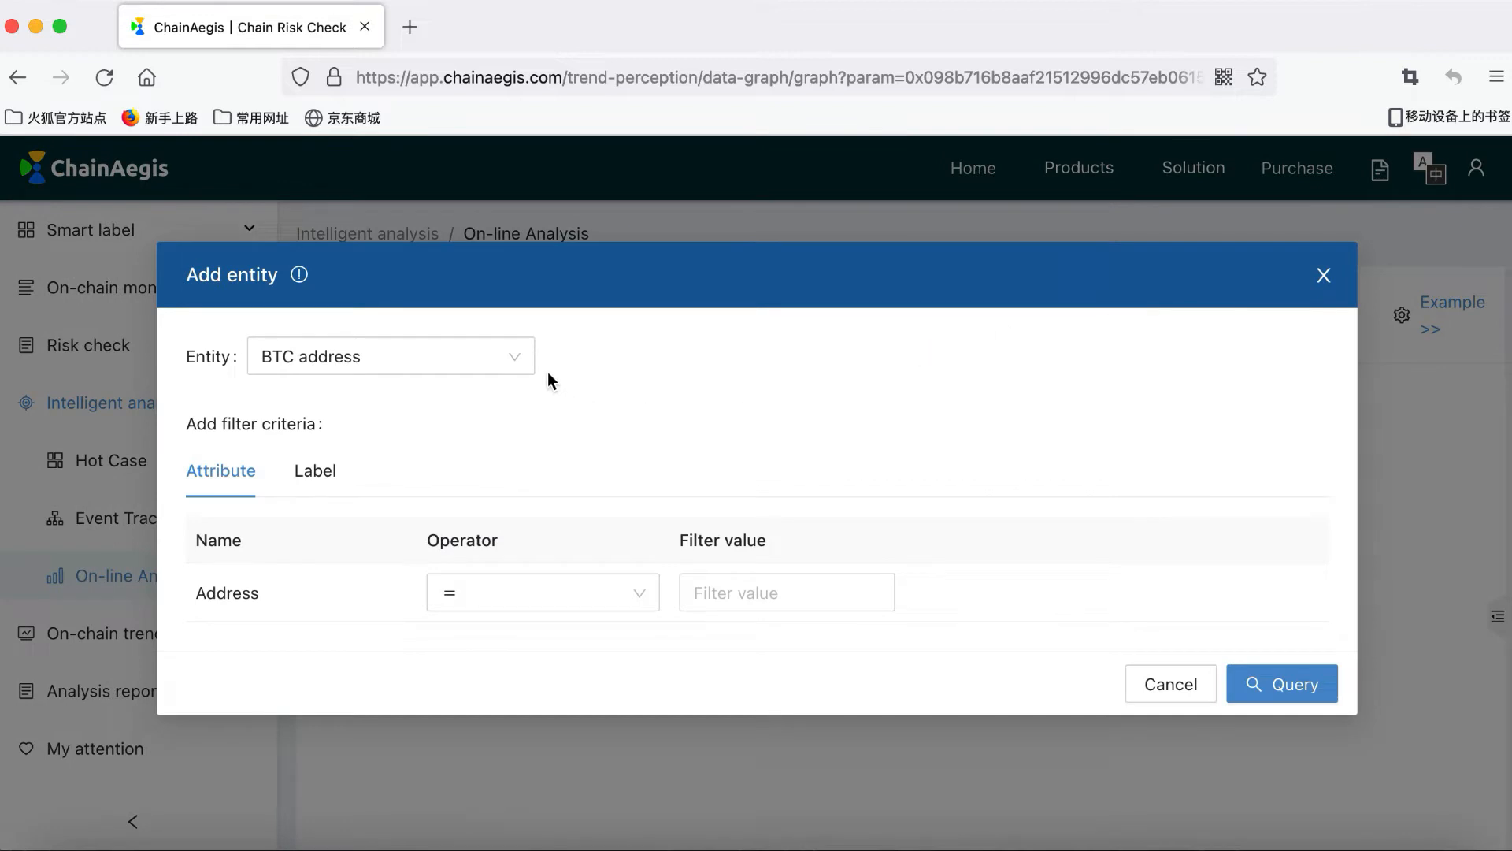
pyautogui.click(508, 367)
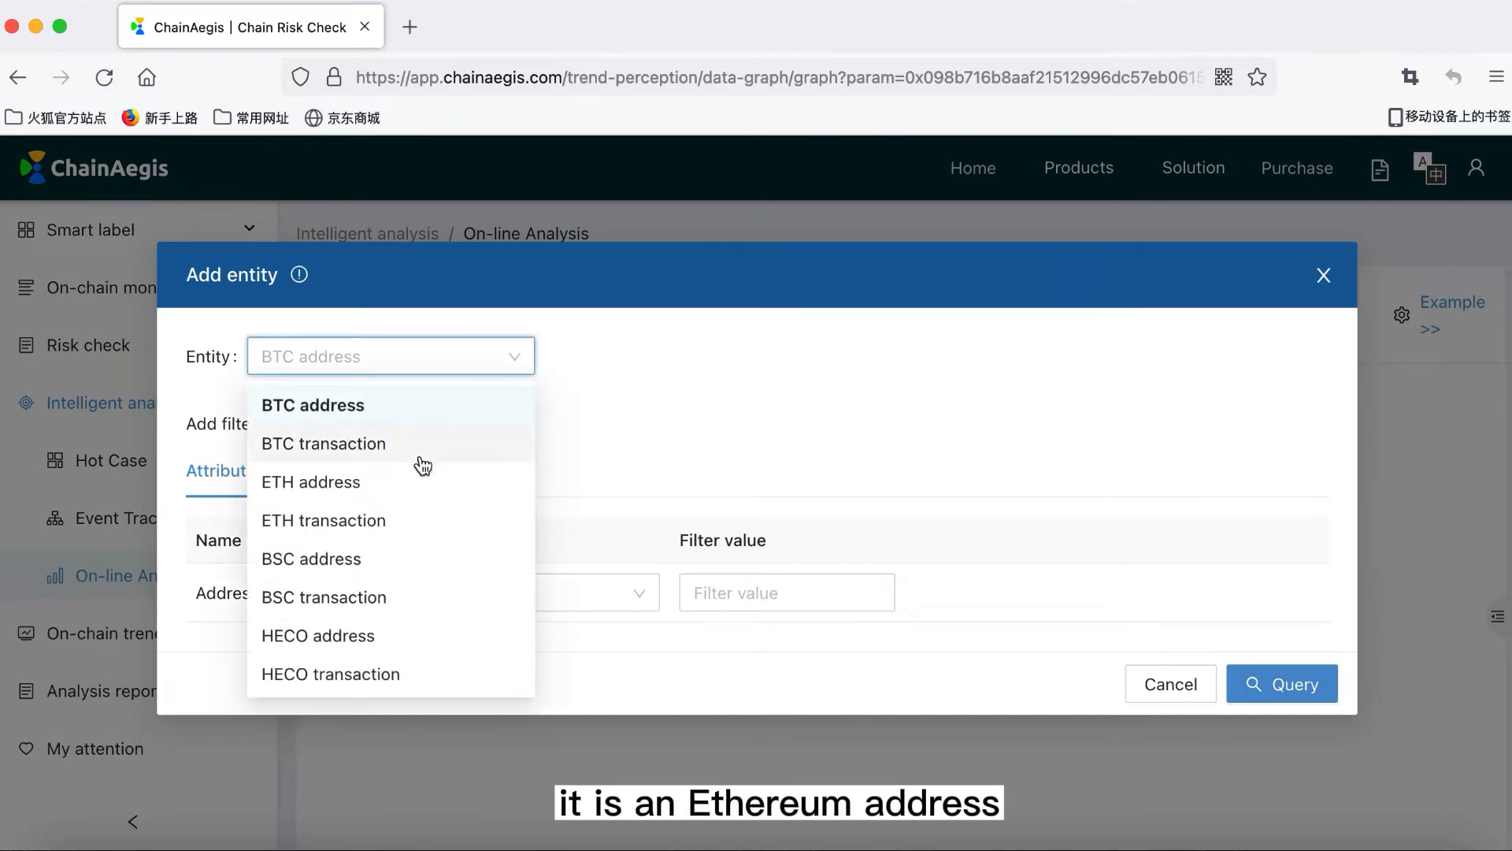
pyautogui.click(385, 491)
pyautogui.click(788, 593)
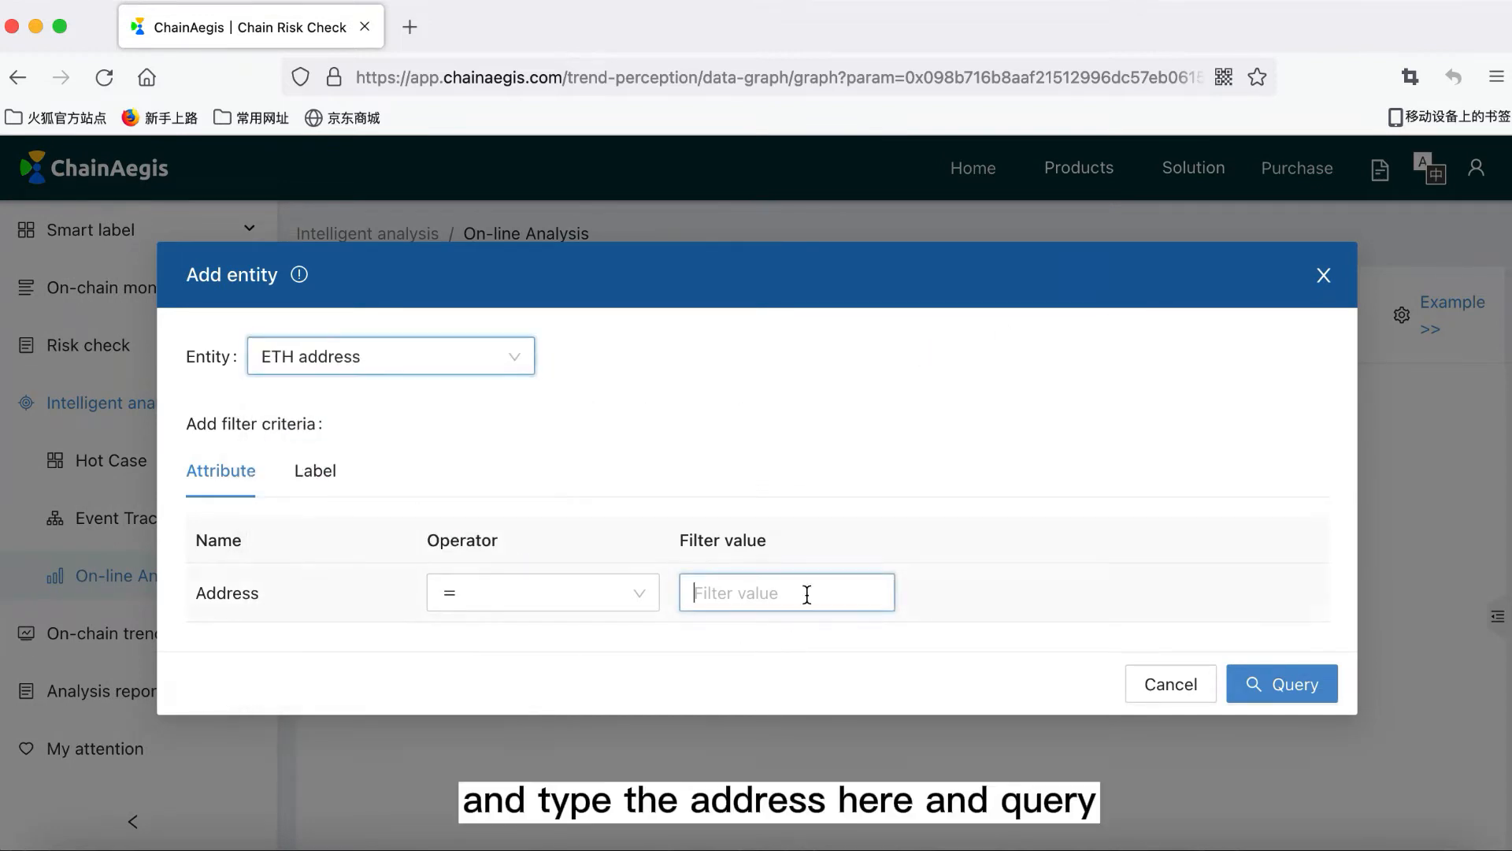
pyautogui.write('0x098b716b8aaf21512996dc57eb0615e2383e2f96')
pyautogui.click(1324, 683)
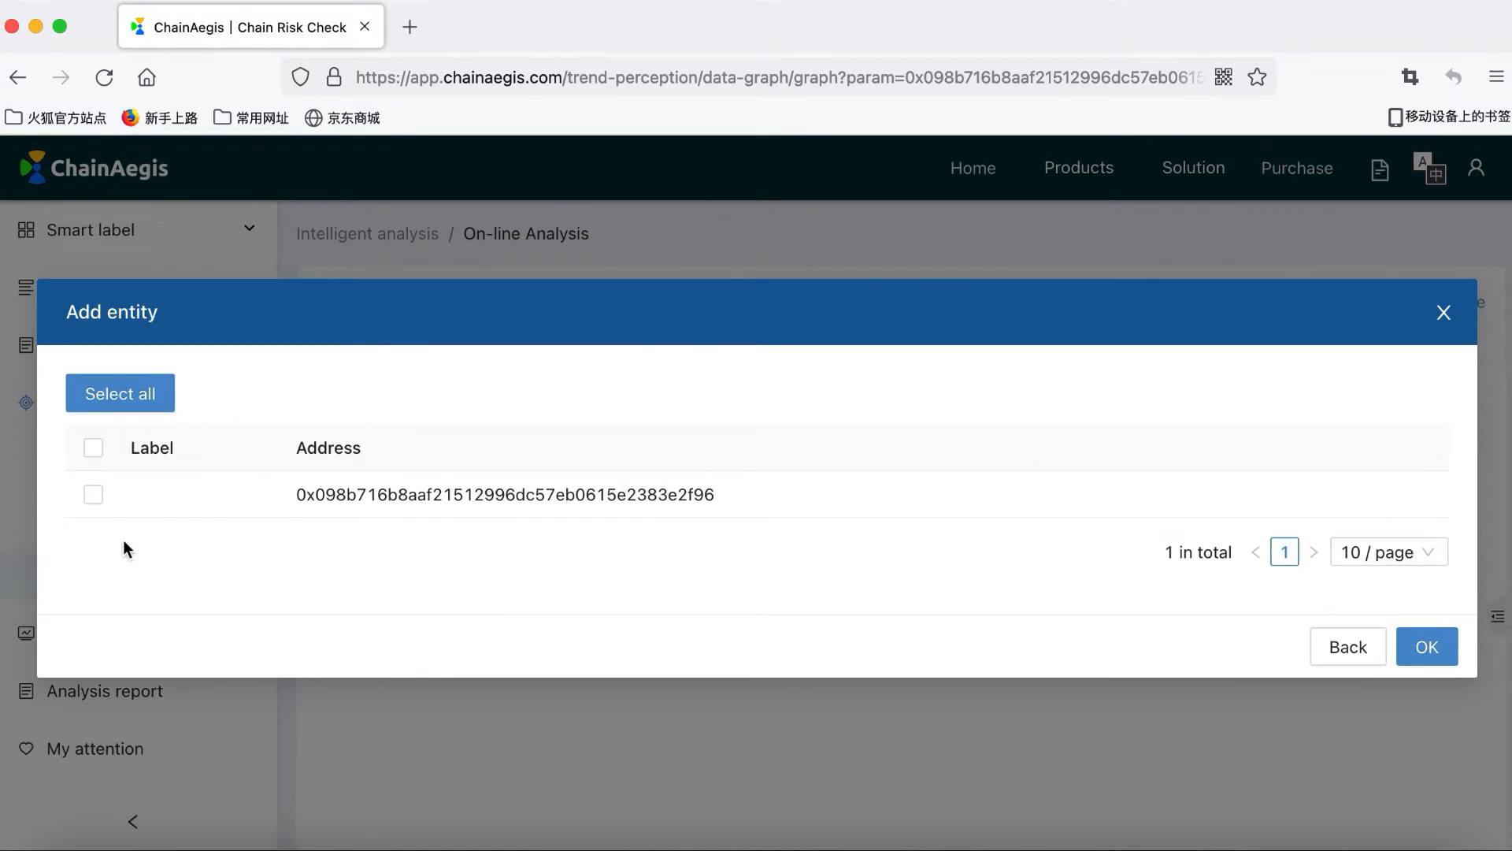
pyautogui.click(93, 494)
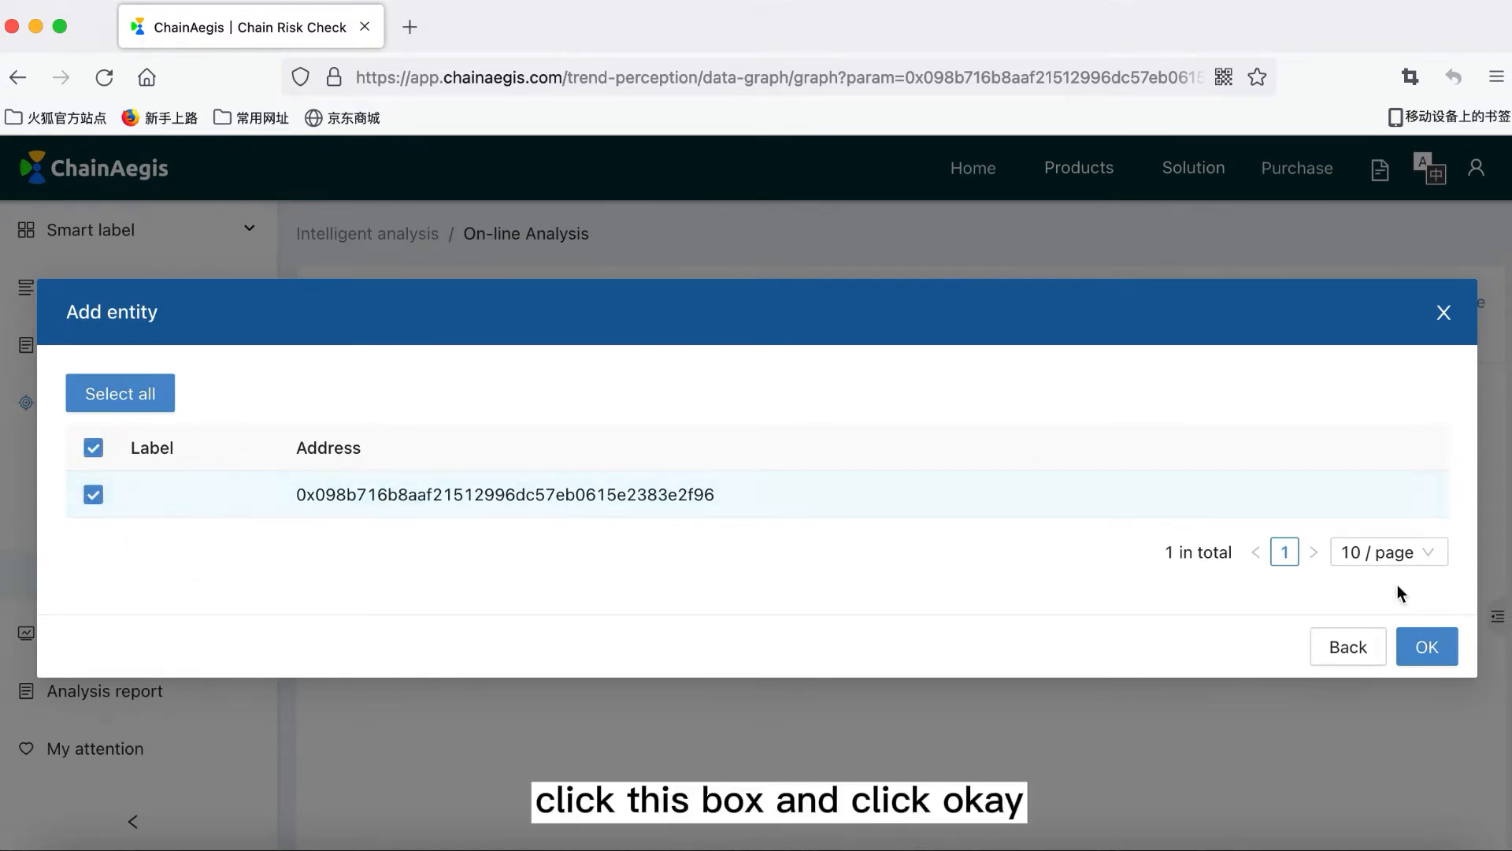
pyautogui.click(1427, 647)
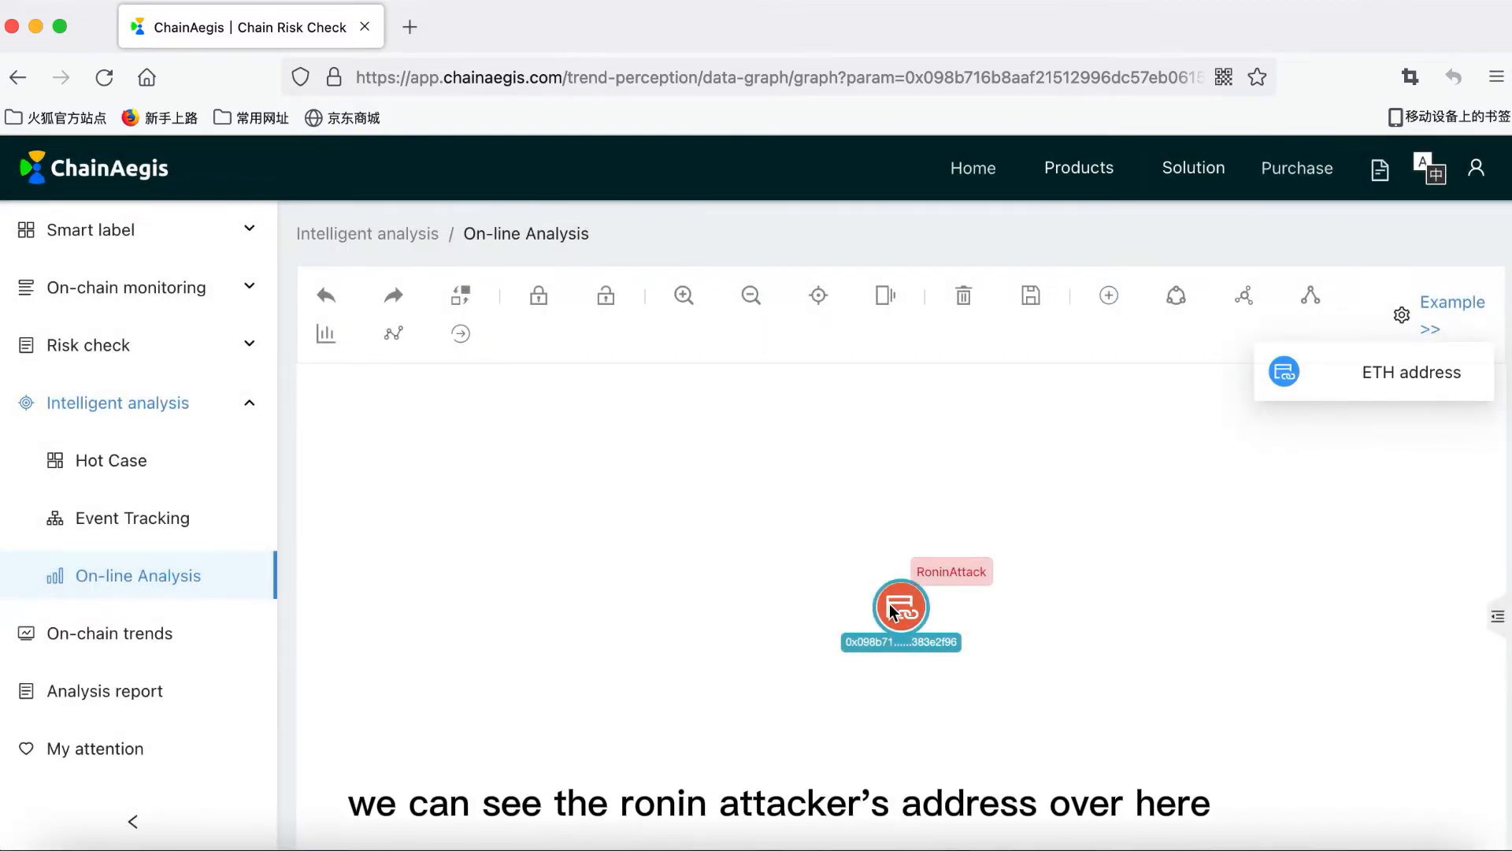
# Step: Drag the RoninAttack node to the upper left of the canvas
pyautogui.moveTo(890, 603); pyautogui.dragTo(550, 513)
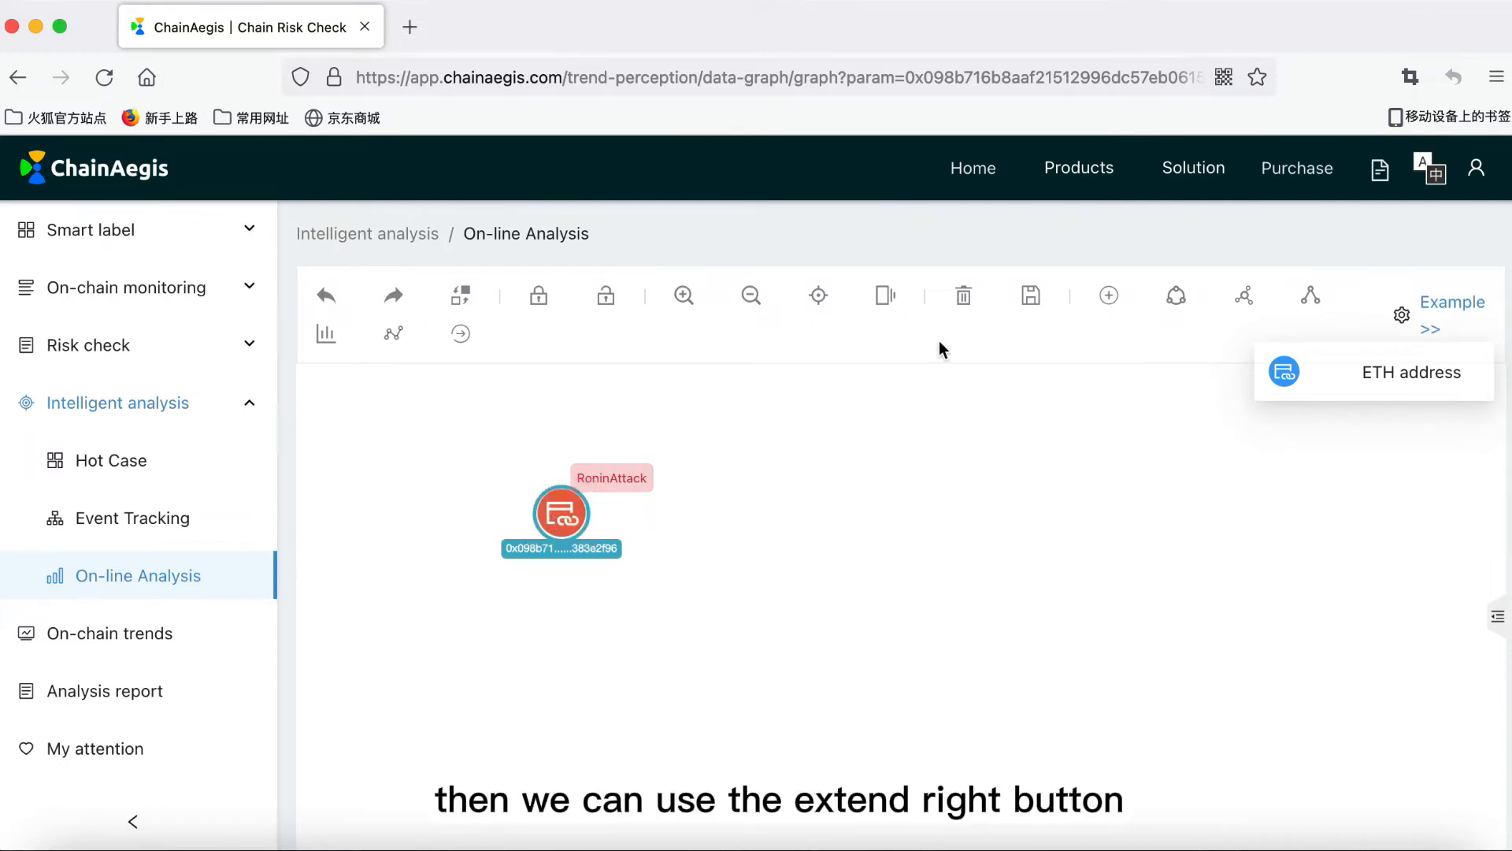
pyautogui.click(462, 335)
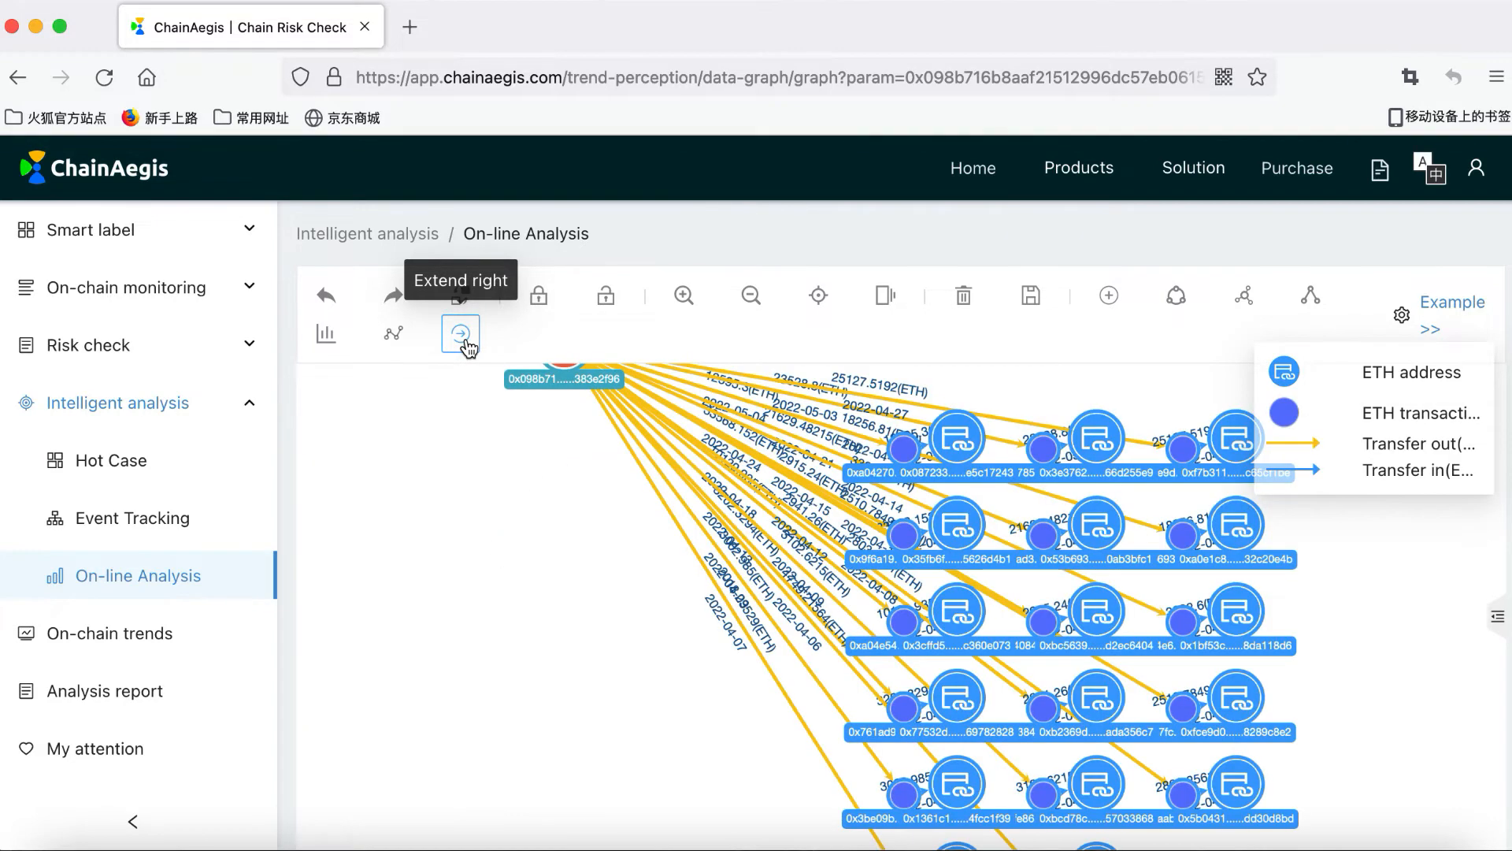
pyautogui.moveTo(625, 514); pyautogui.dragTo(615, 556)
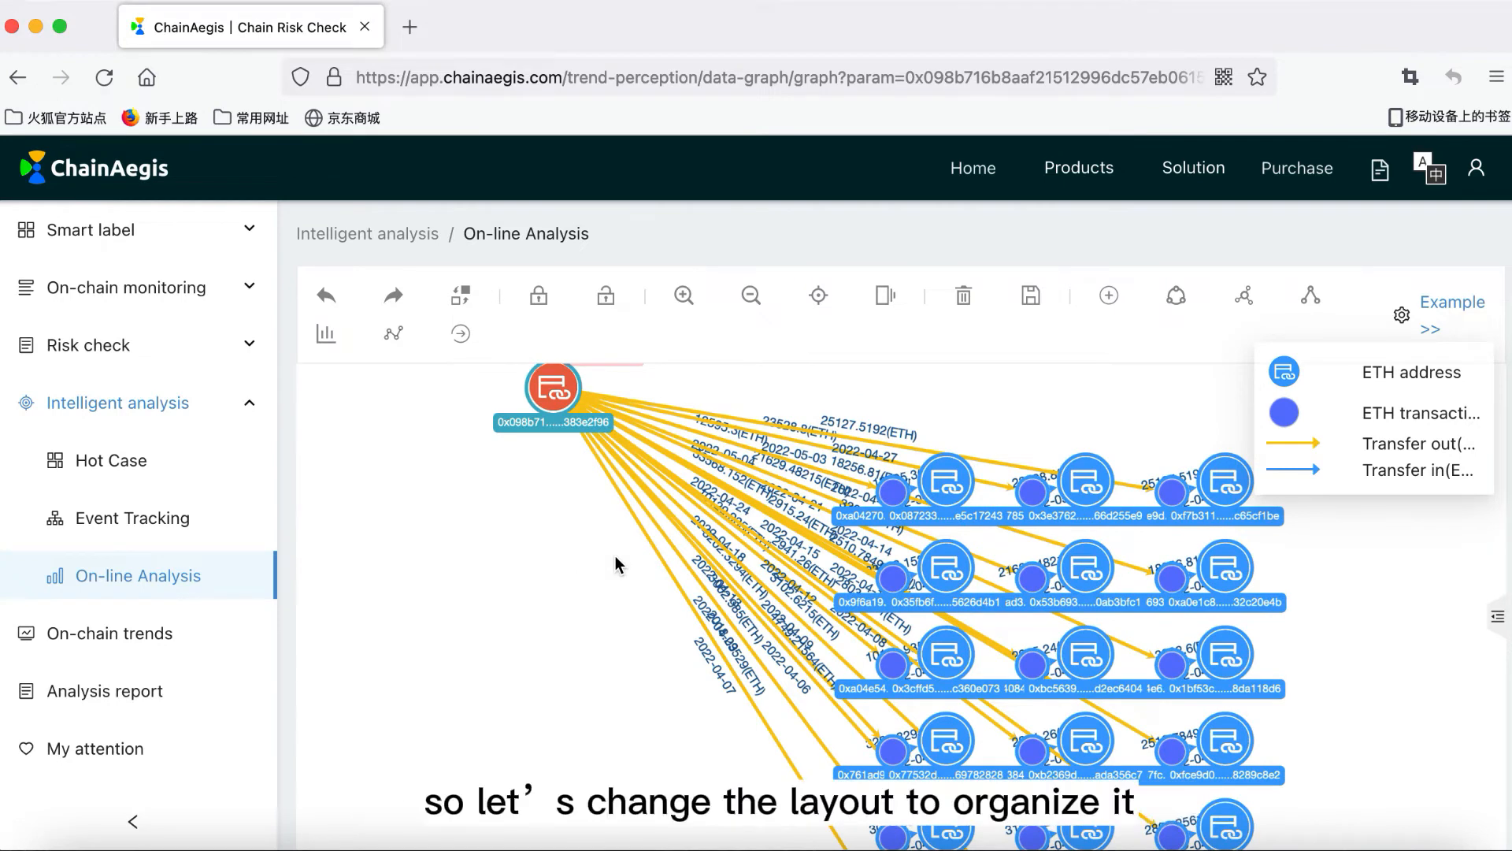
# Step: Rearrange the graph with the klay layout
pyautogui.click(886, 295)
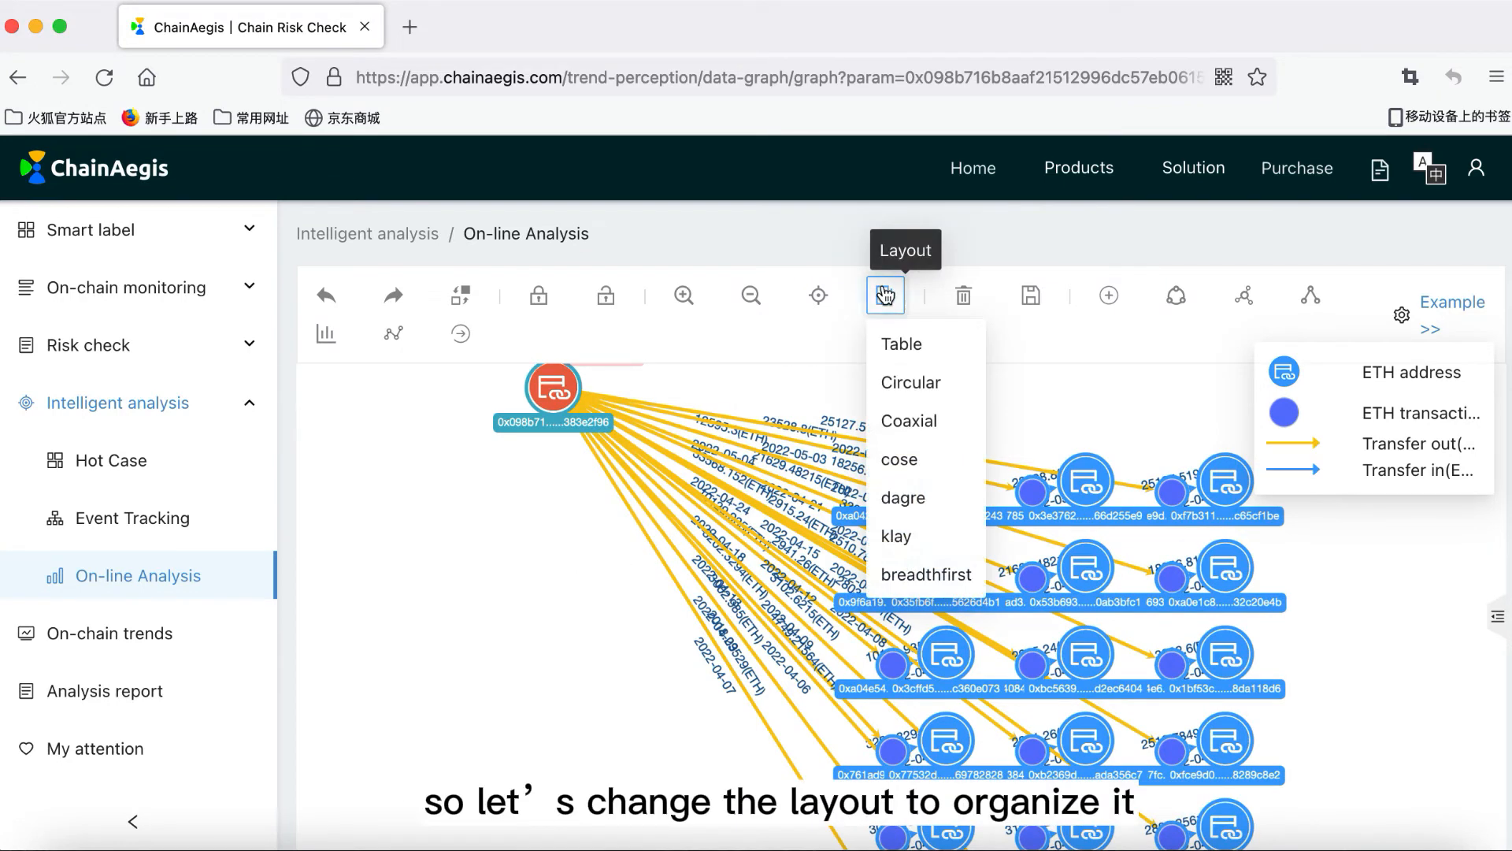
pyautogui.click(904, 544)
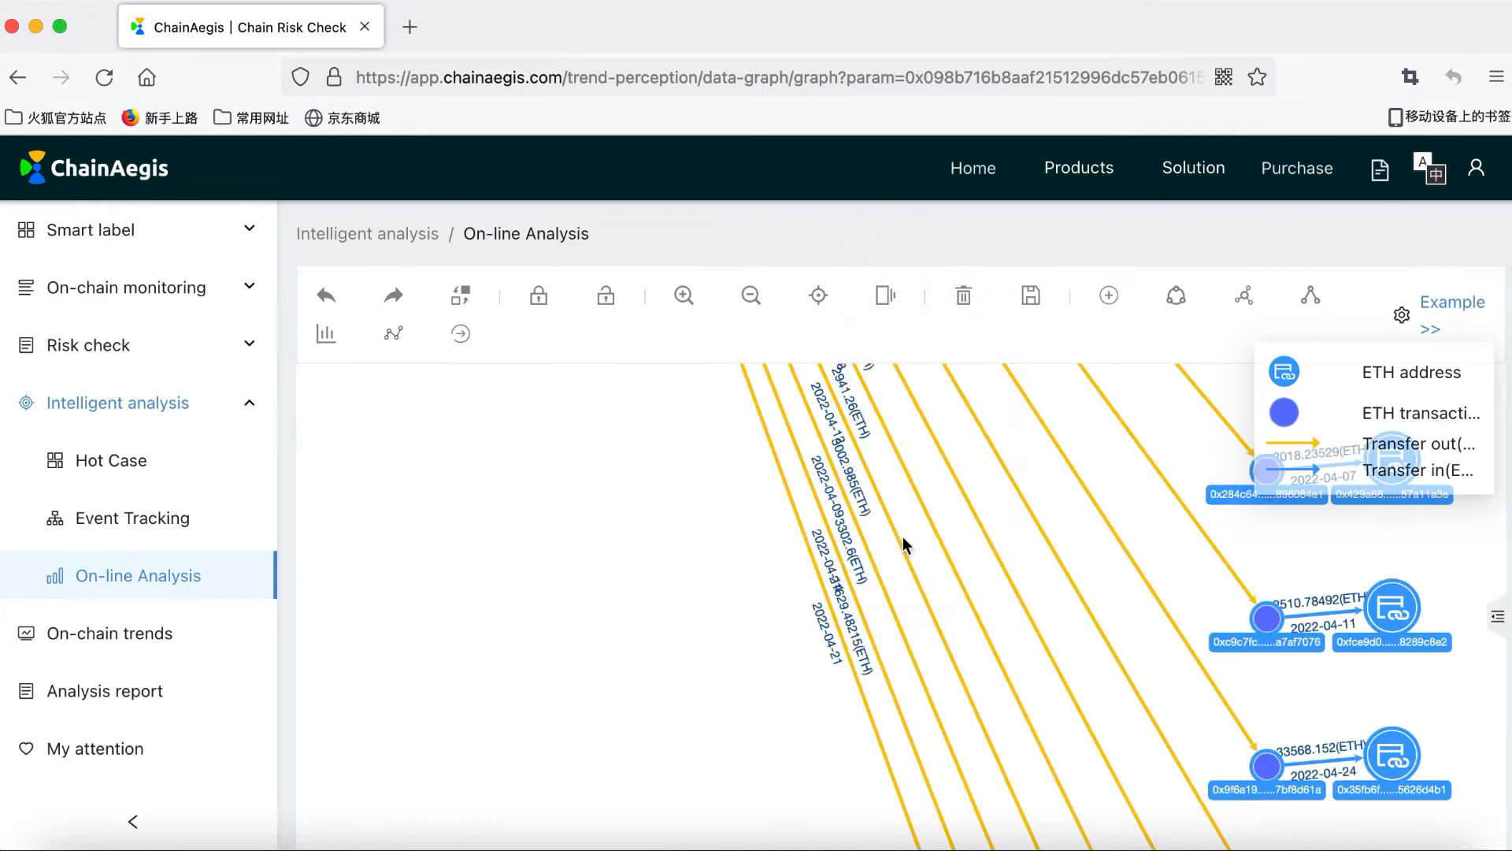
pyautogui.moveTo(632, 510); pyautogui.dragTo(625, 725)
pyautogui.scroll(-2, 674, 622)
# Step: Pan and zoom out to inspect the RoninAttack node's outgoing ETH transfer rows
pyautogui.moveTo(681, 568); pyautogui.dragTo(665, 709)
pyautogui.scroll(-3, 665, 709)
pyautogui.scroll(-3, 684, 605)
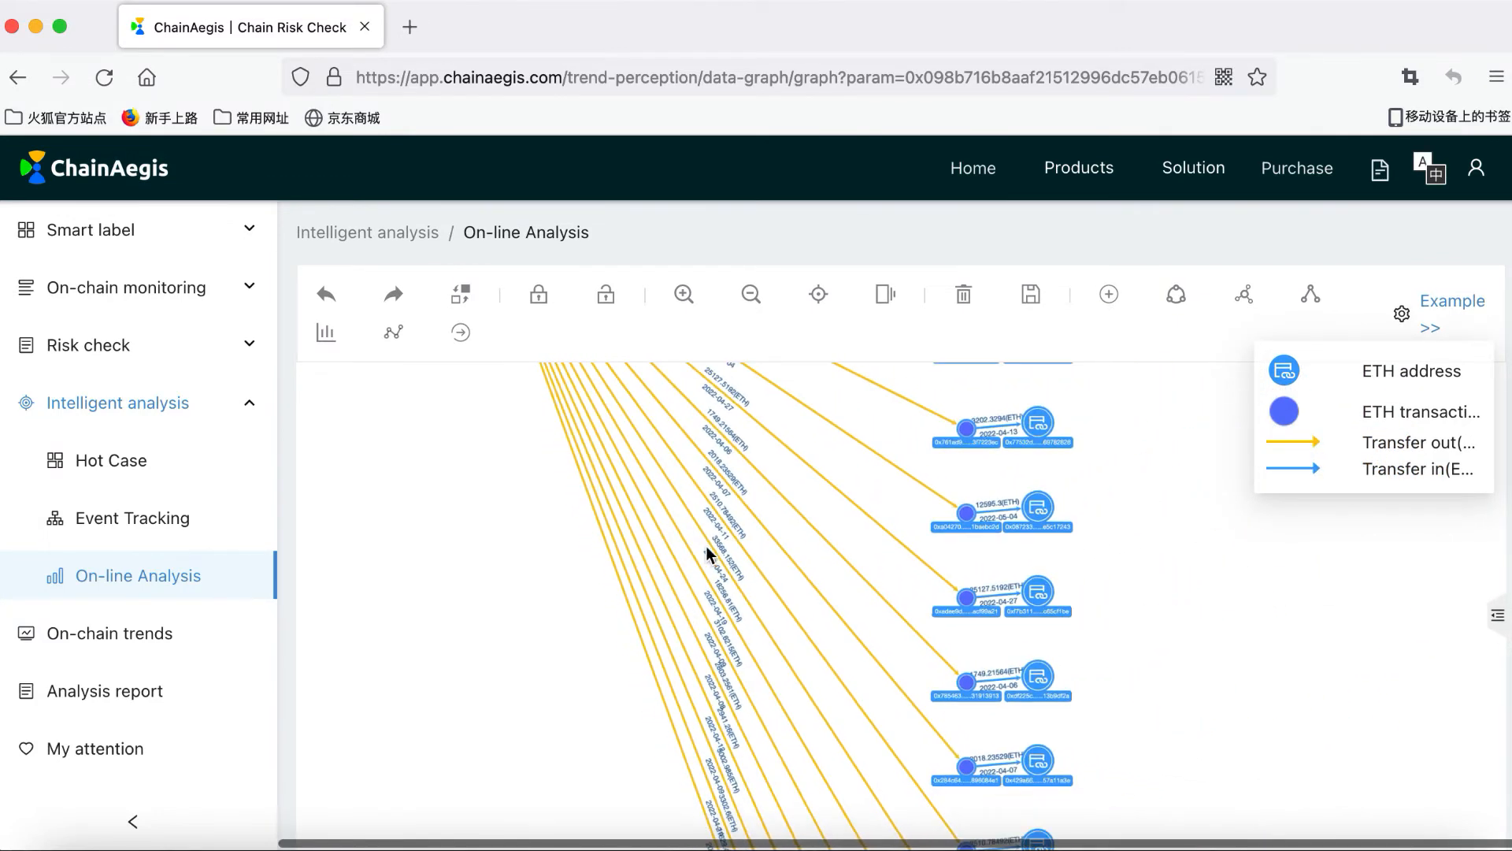
pyautogui.moveTo(705, 546); pyautogui.dragTo(675, 698)
pyautogui.scroll(-1, 674, 698)
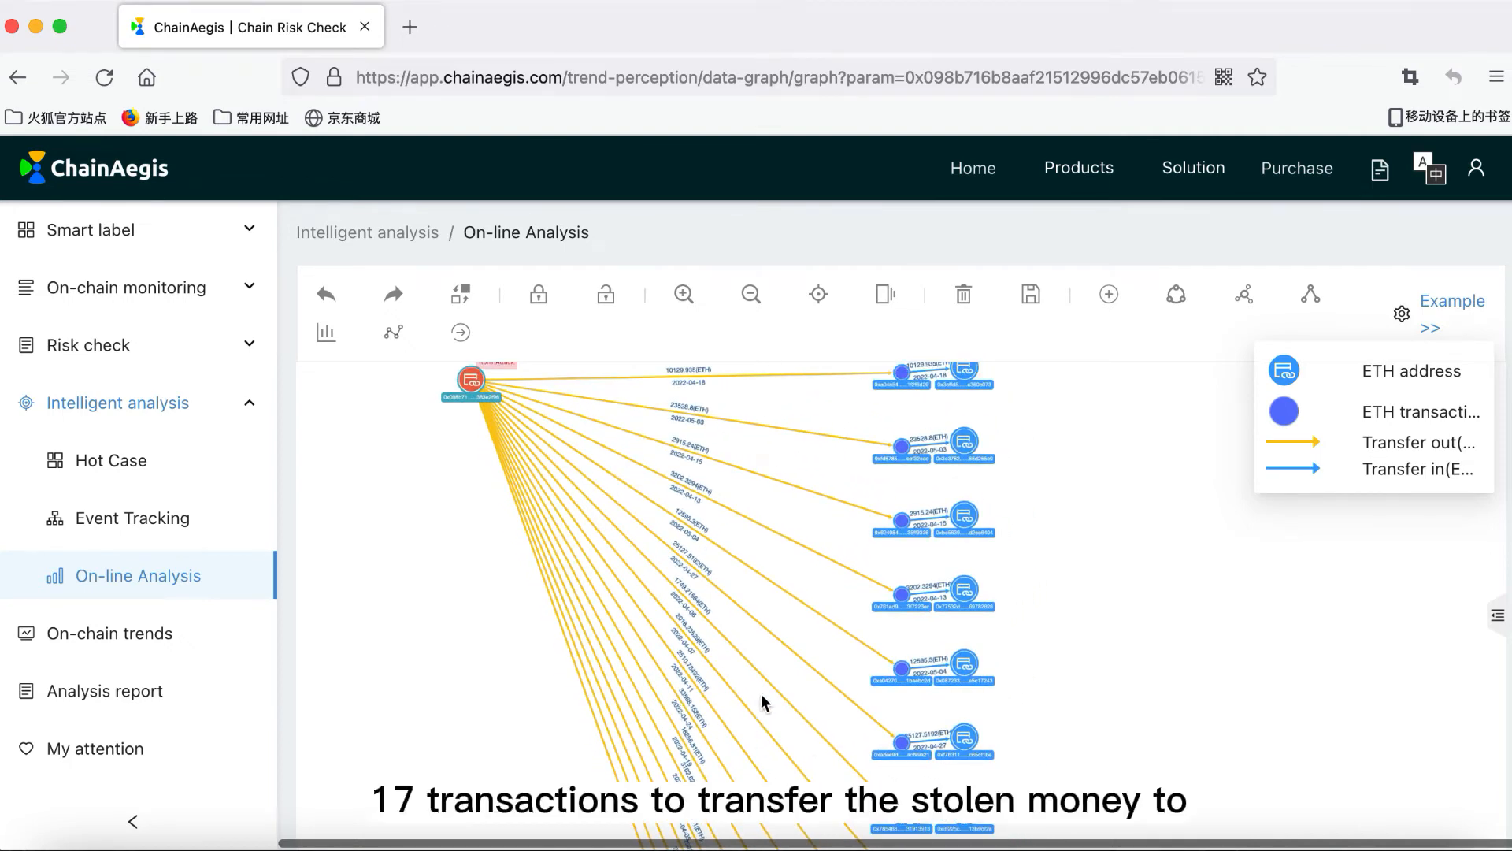
pyautogui.moveTo(761, 693)
pyautogui.mouseDown()
pyautogui.moveTo(768, 652)
pyautogui.moveTo(783, 697)
pyautogui.mouseUp()
pyautogui.scroll(-1, 783, 698)
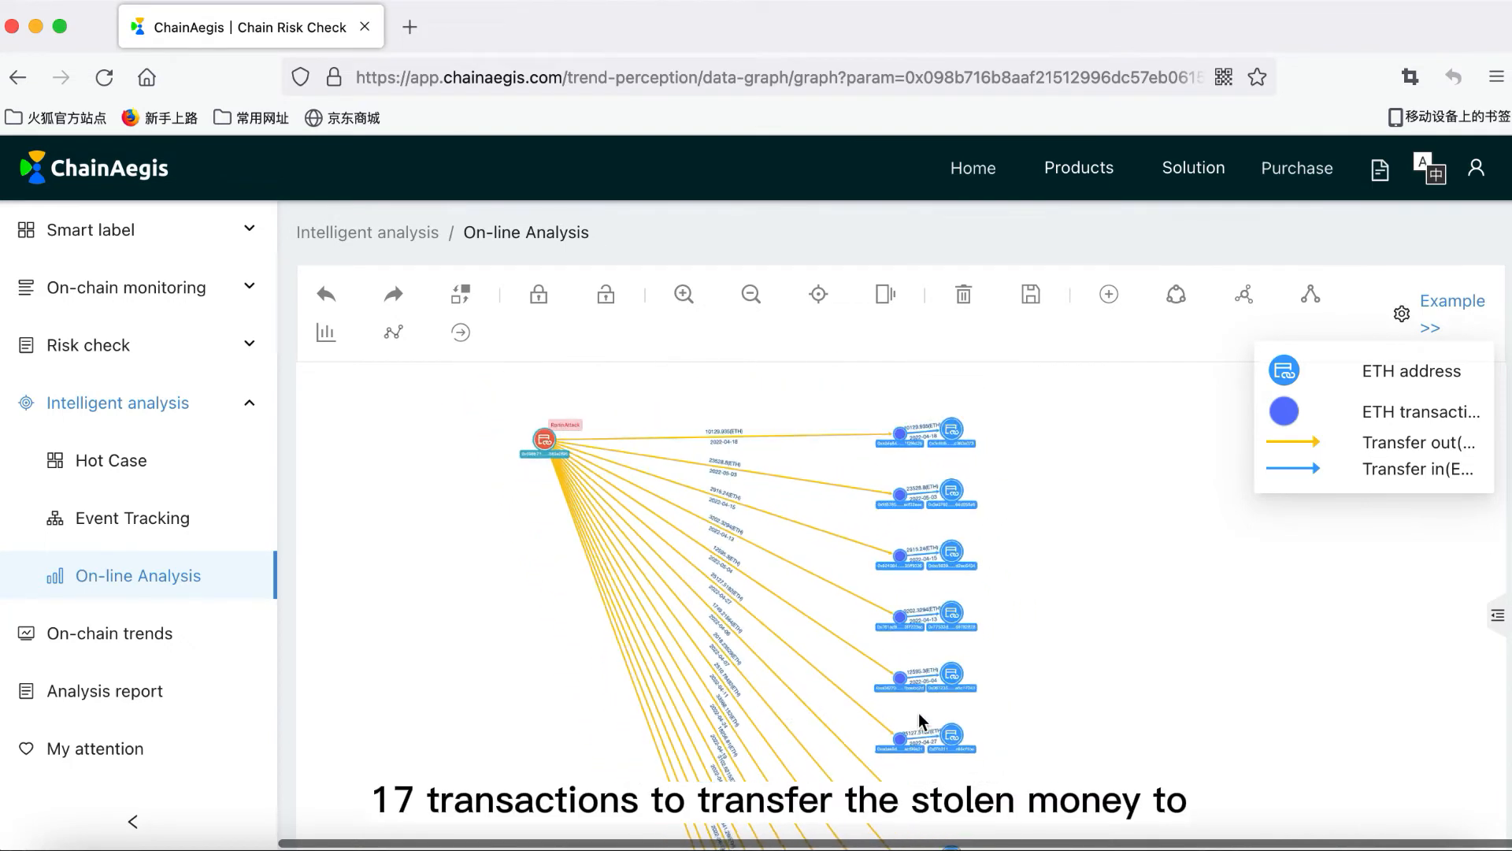
pyautogui.moveTo(919, 712); pyautogui.dragTo(951, 451)
pyautogui.moveTo(857, 626); pyautogui.dragTo(845, 414)
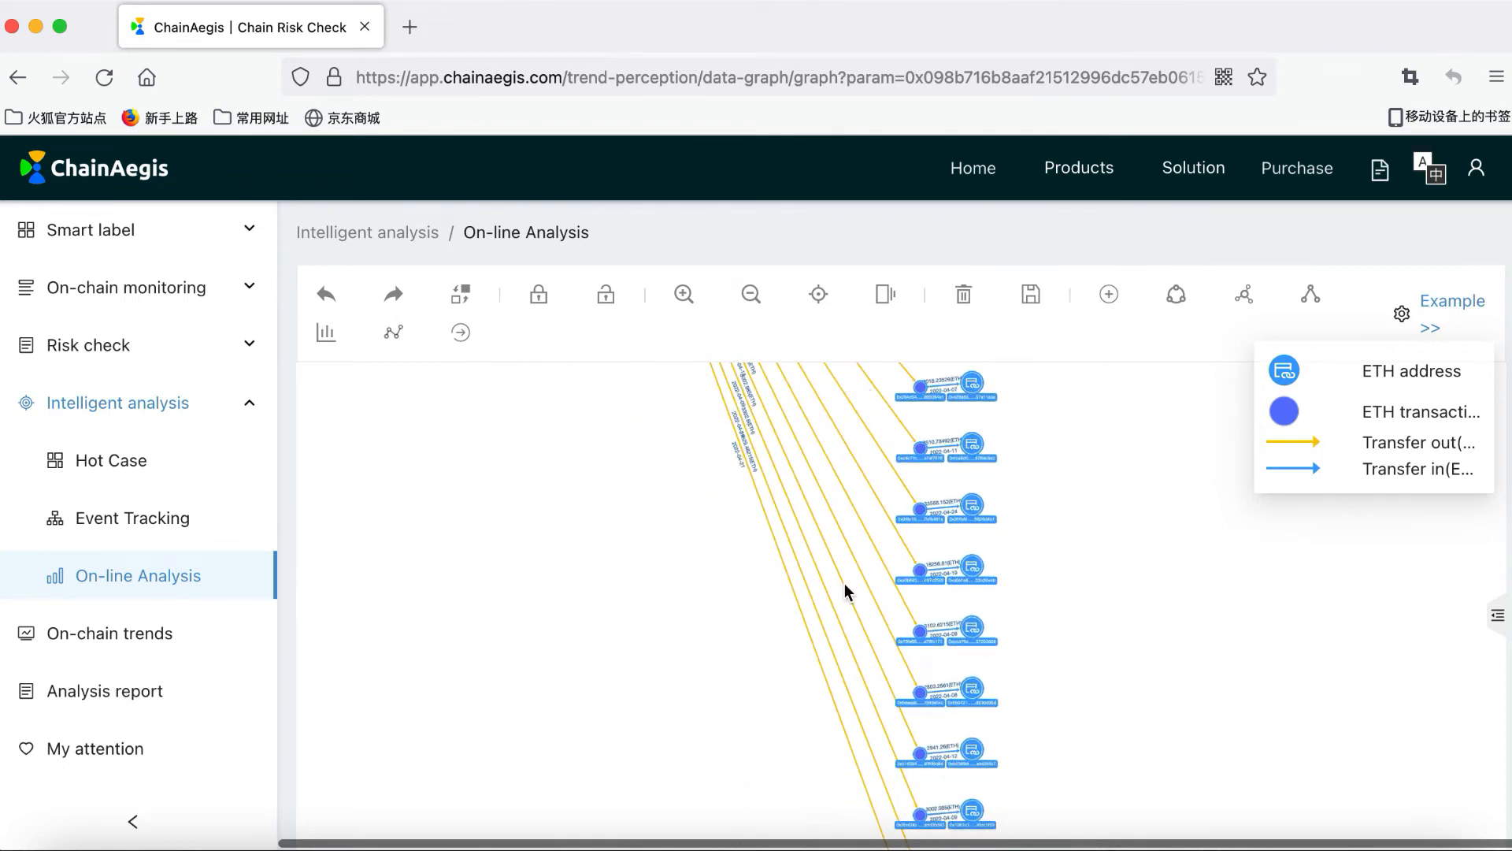
pyautogui.moveTo(845, 590); pyautogui.dragTo(846, 463)
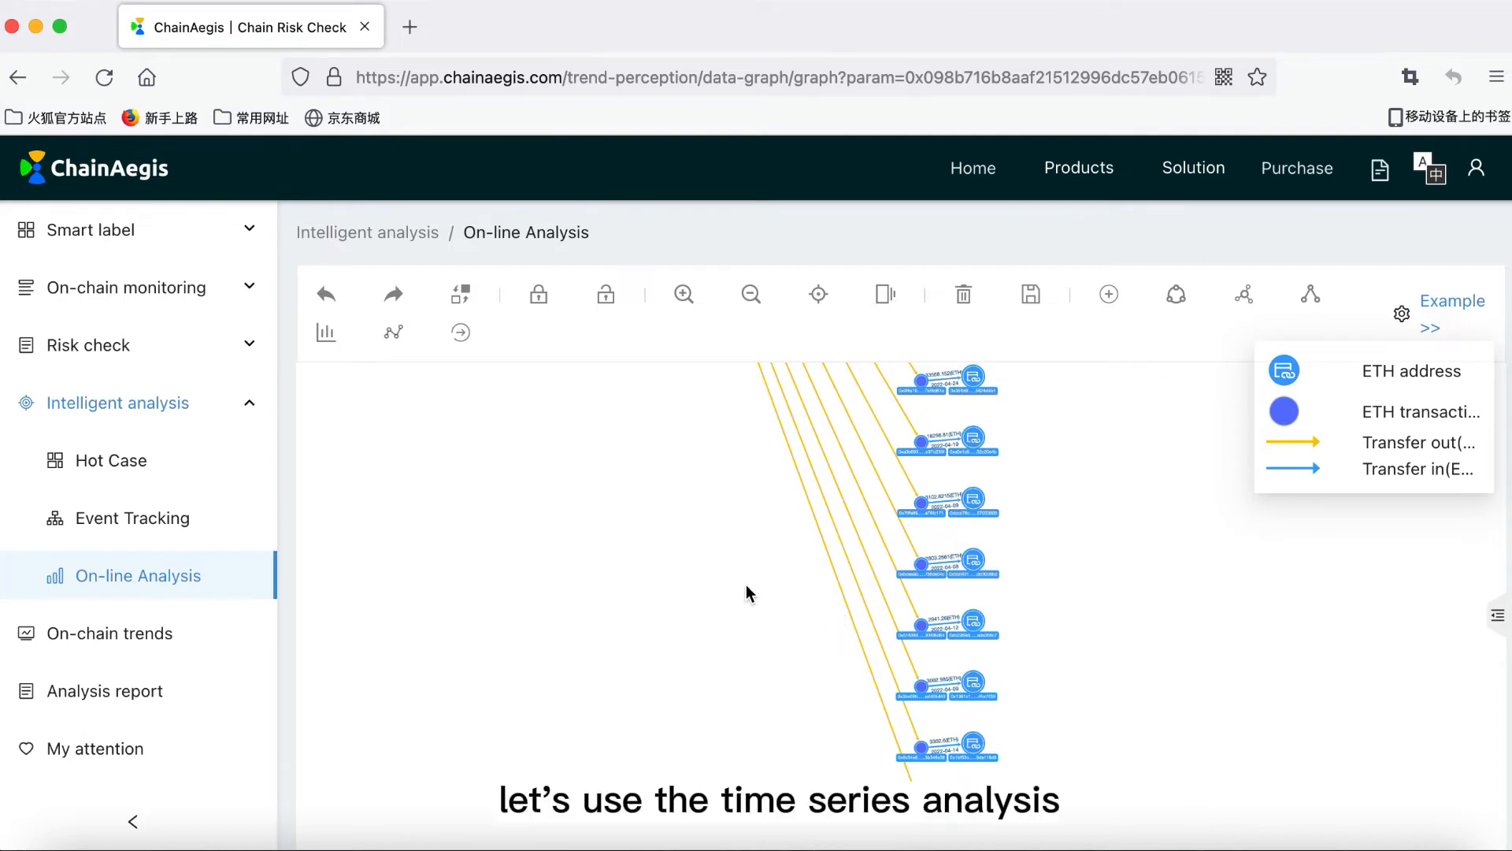
# Step: Chart transactions from 2022-04-06 to 2022-05-04, adding amount alongside occurrences on the y axis
pyautogui.click(326, 341)
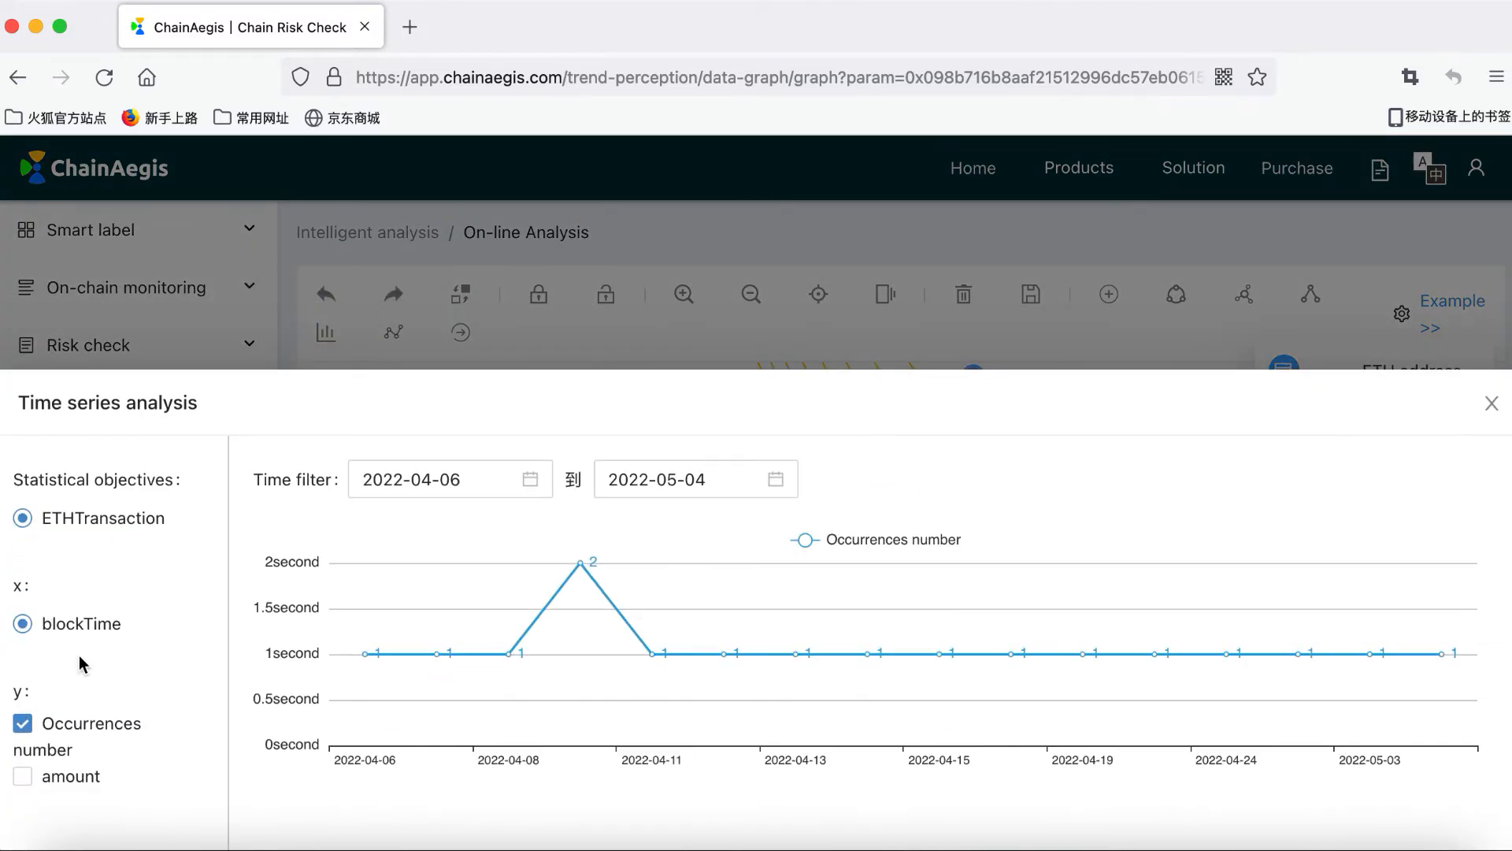
pyautogui.click(23, 778)
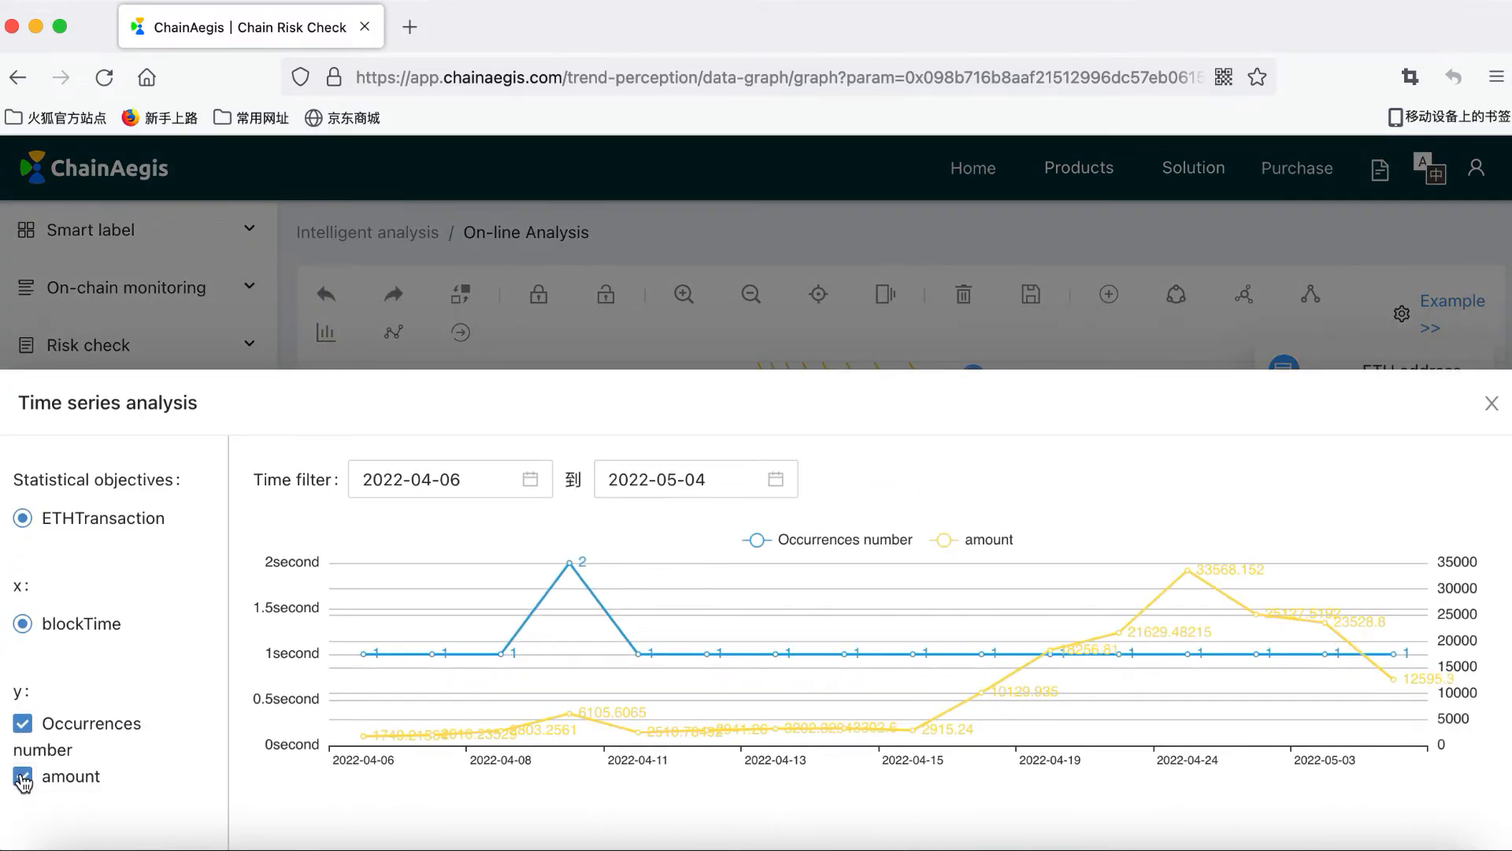
pyautogui.moveTo(644, 639)
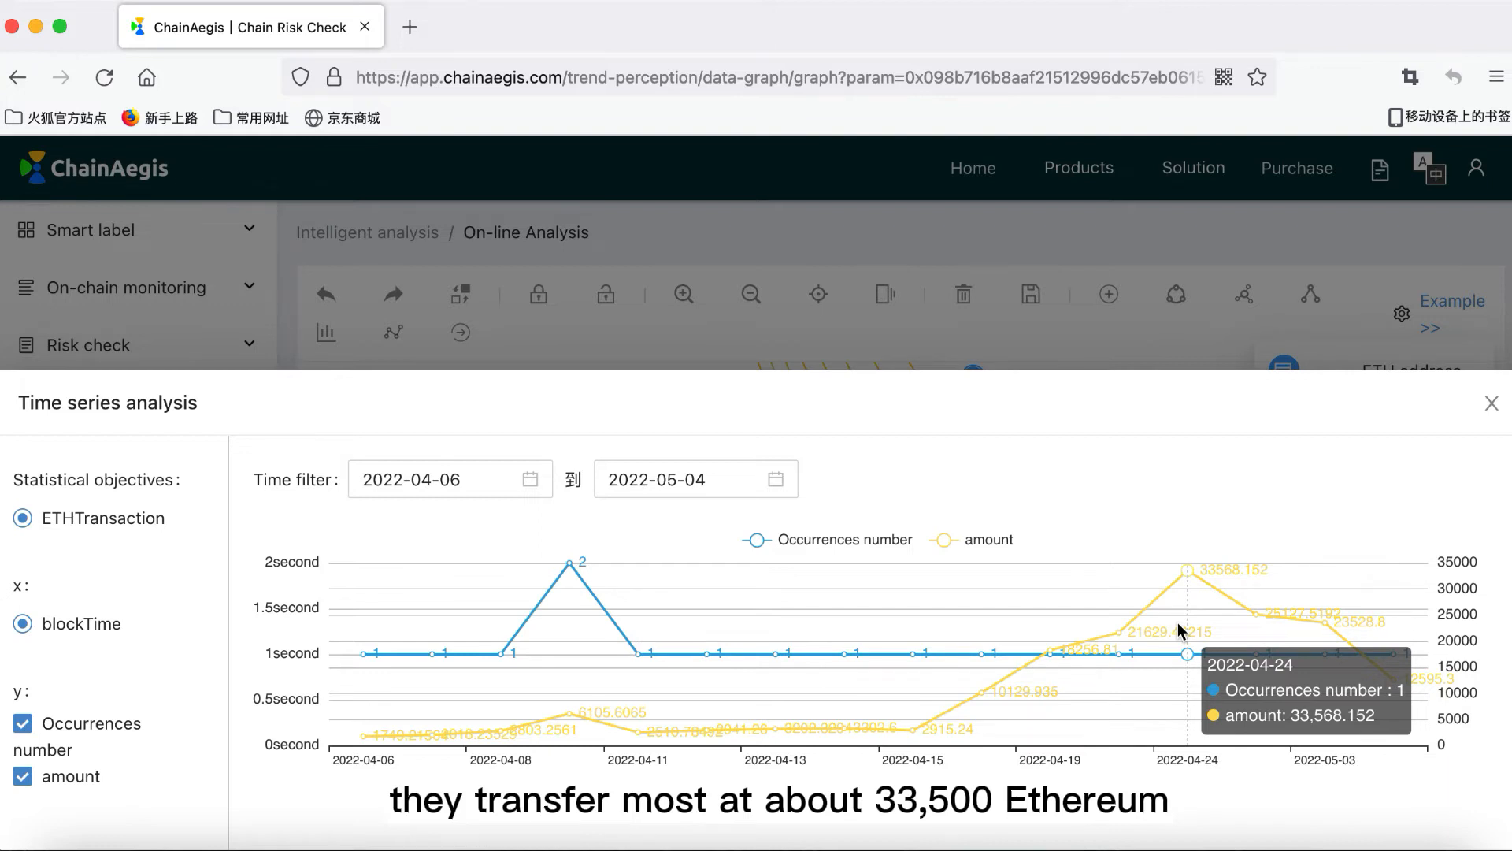
# Step: Close the time chart, extend one more hop right, and pan to the converging address node
pyautogui.click(1491, 404)
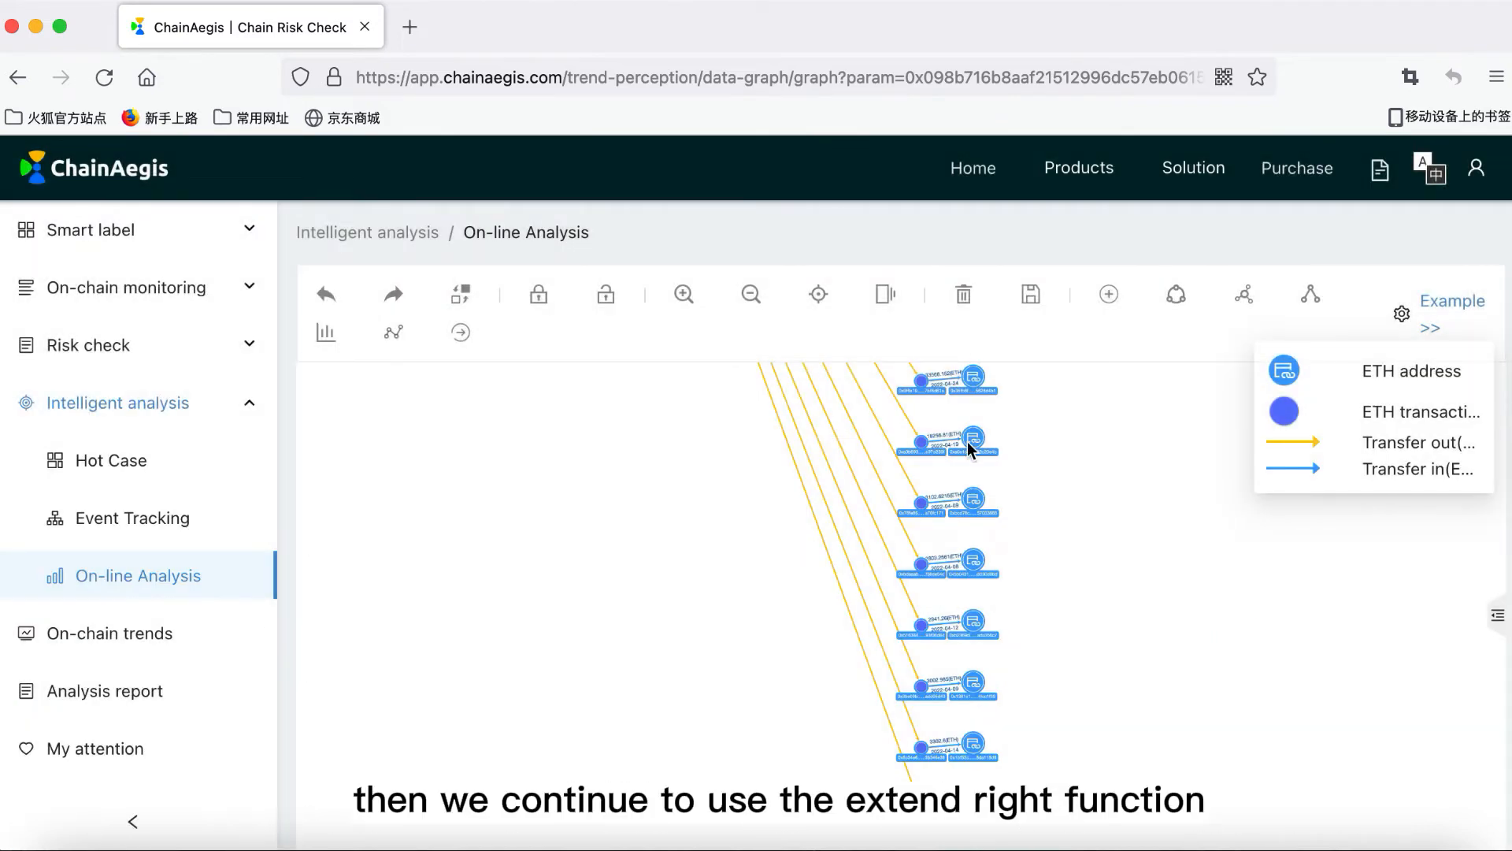
pyautogui.click(460, 334)
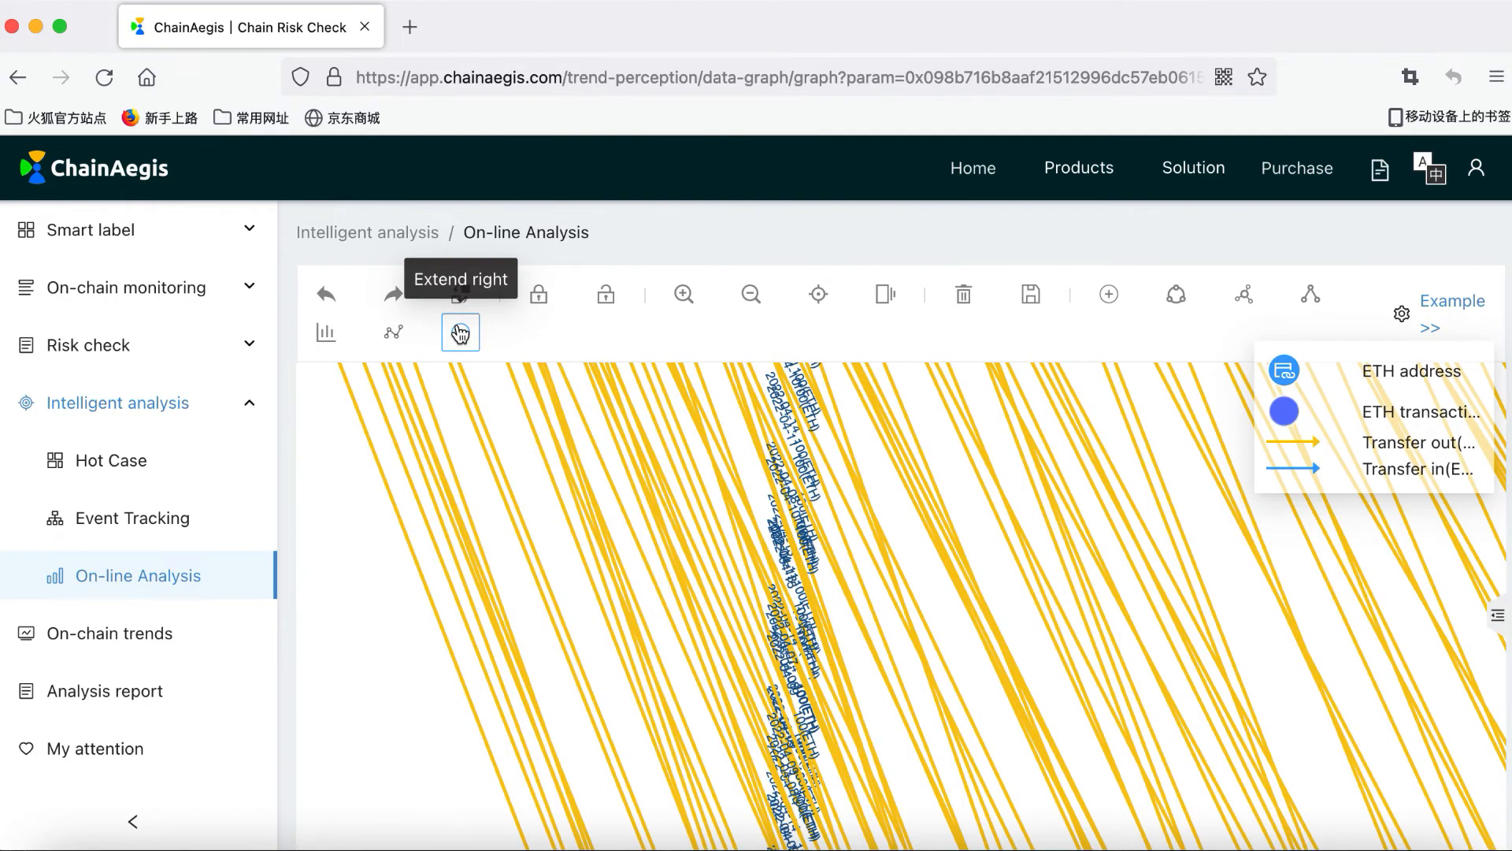
pyautogui.scroll(-2, 947, 608)
pyautogui.scroll(-5, 947, 608)
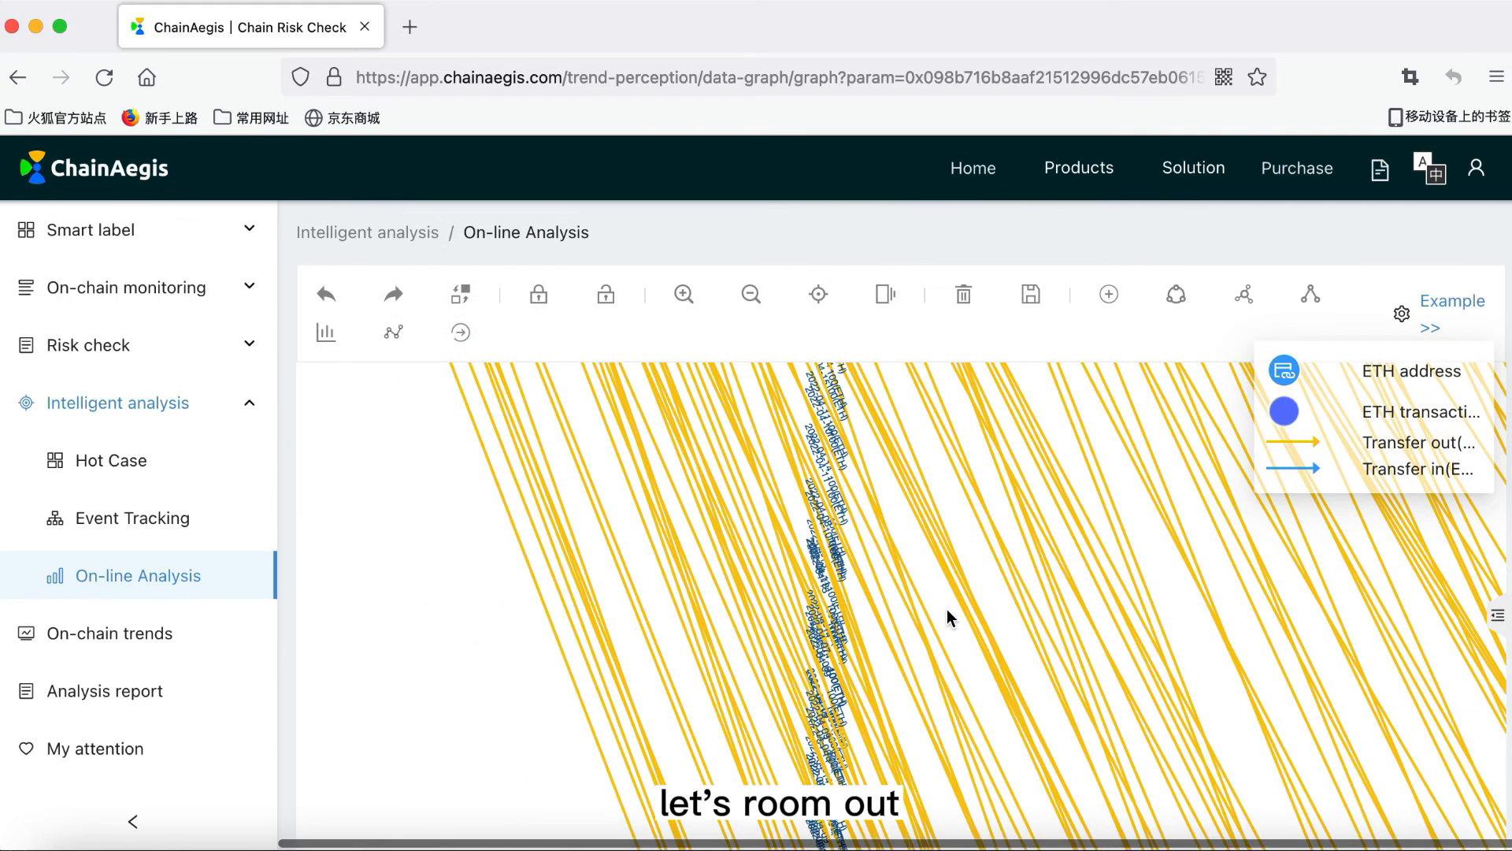
pyautogui.moveTo(1115, 599); pyautogui.dragTo(895, 628)
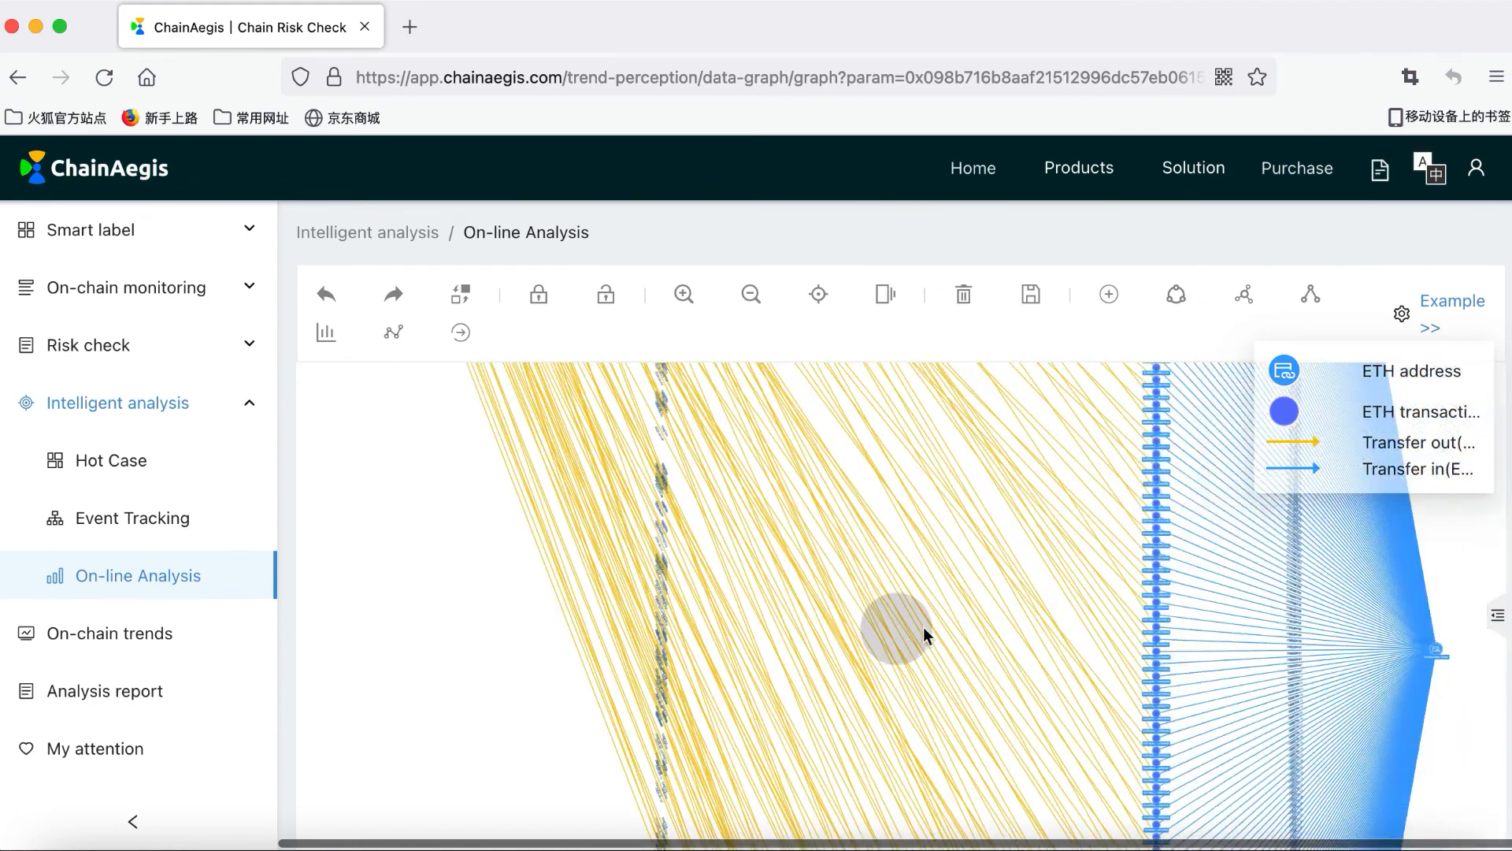
pyautogui.moveTo(1179, 611); pyautogui.dragTo(1074, 596)
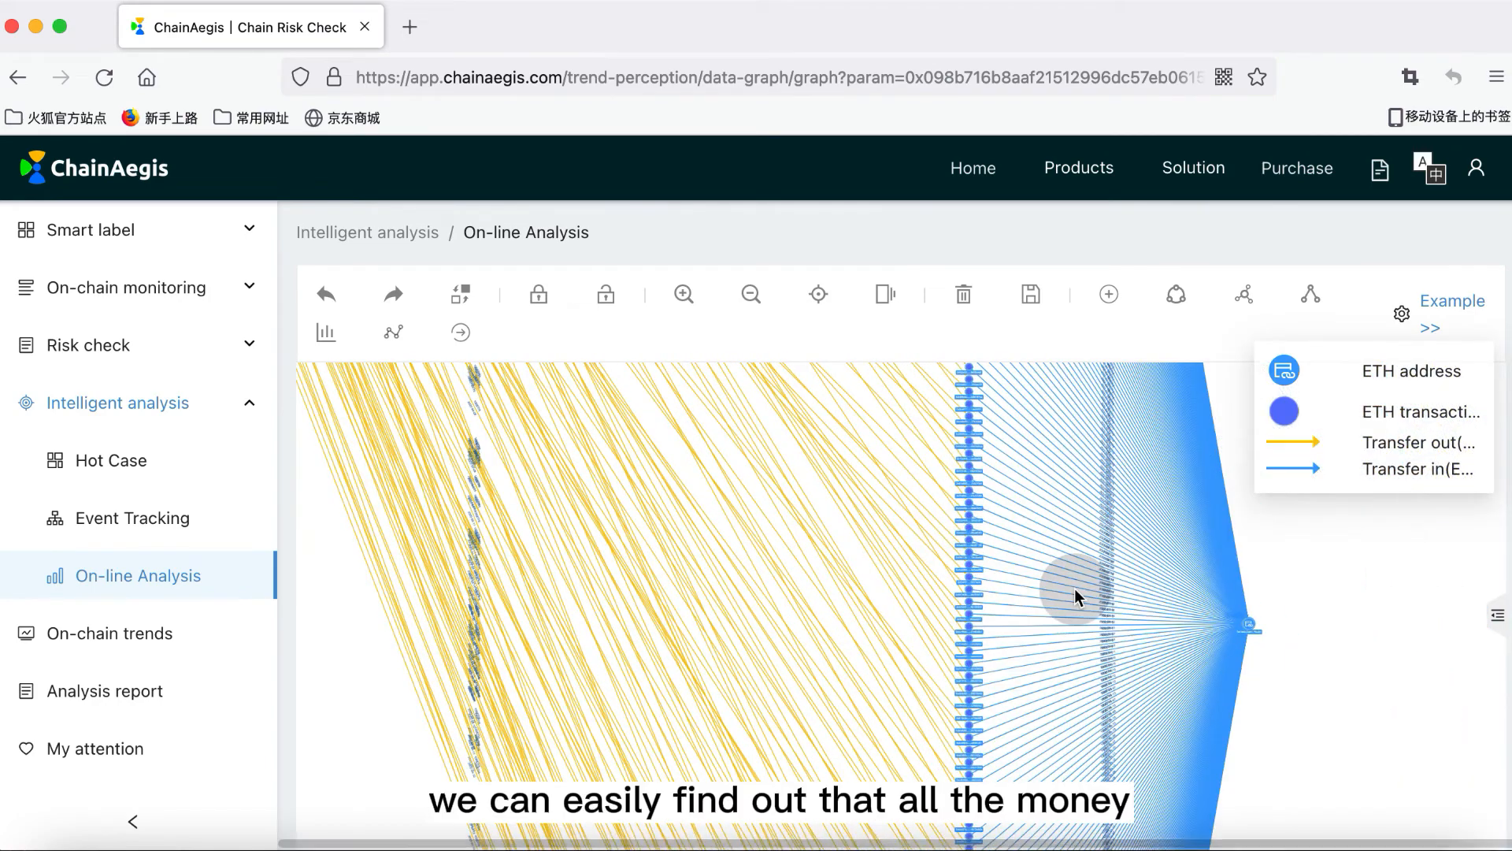
pyautogui.scroll(-4, 1261, 630)
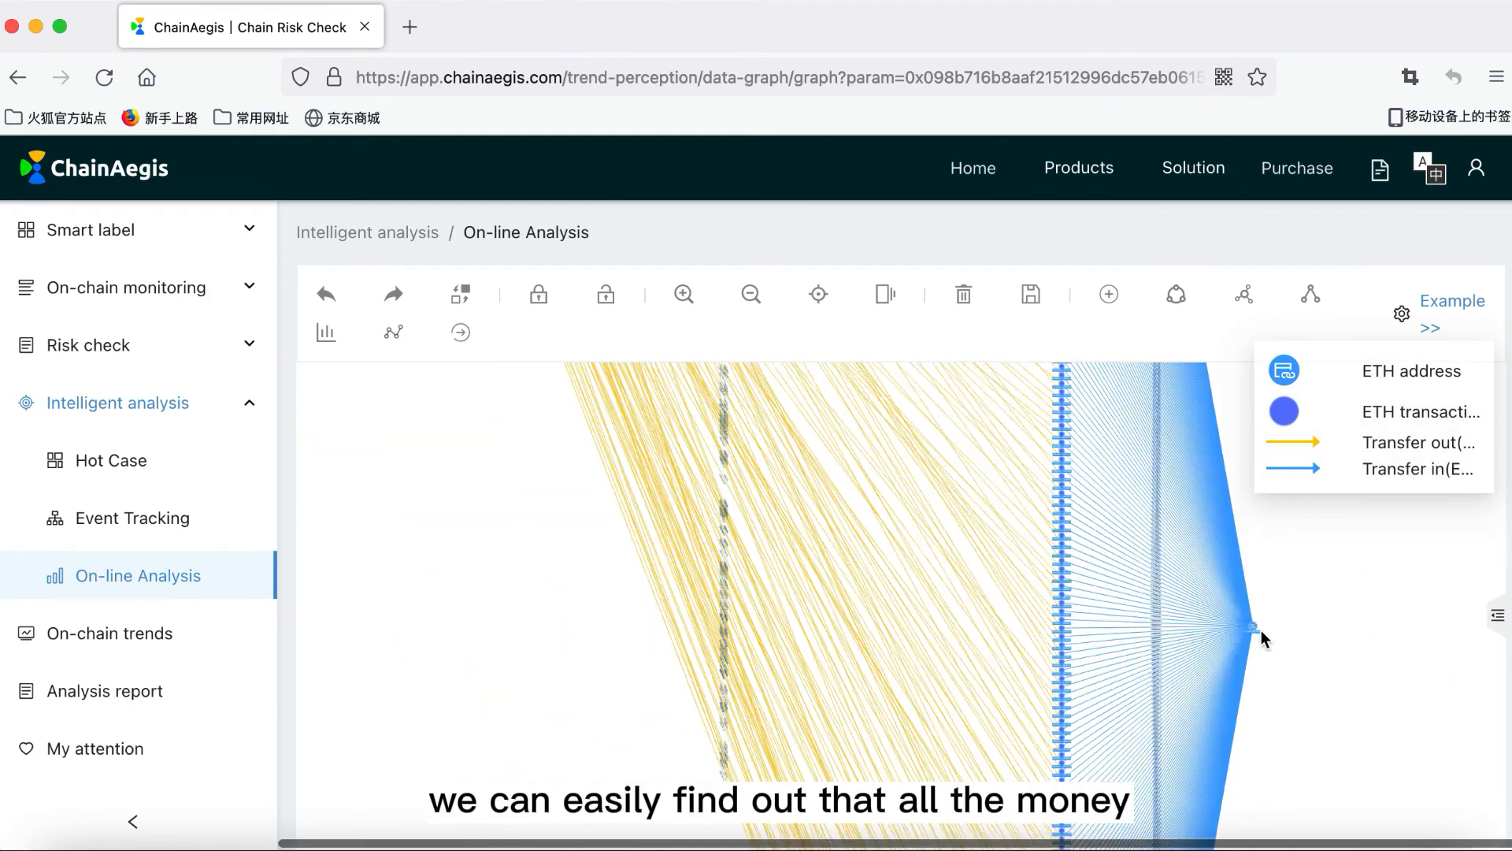
pyautogui.scroll(5, 1260, 631)
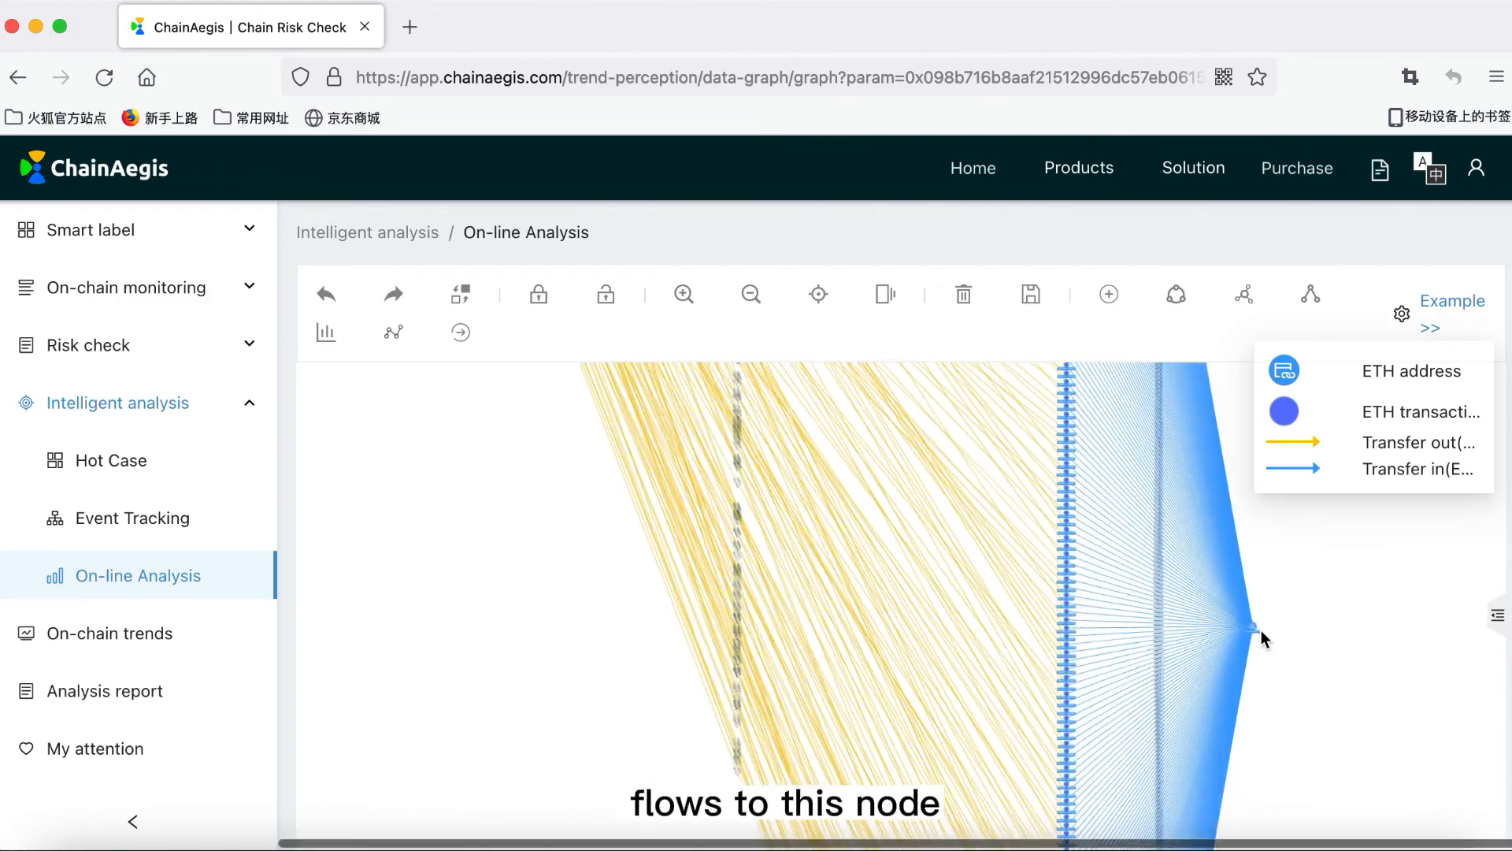
pyautogui.click(1246, 626)
pyautogui.scroll(4, 1265, 630)
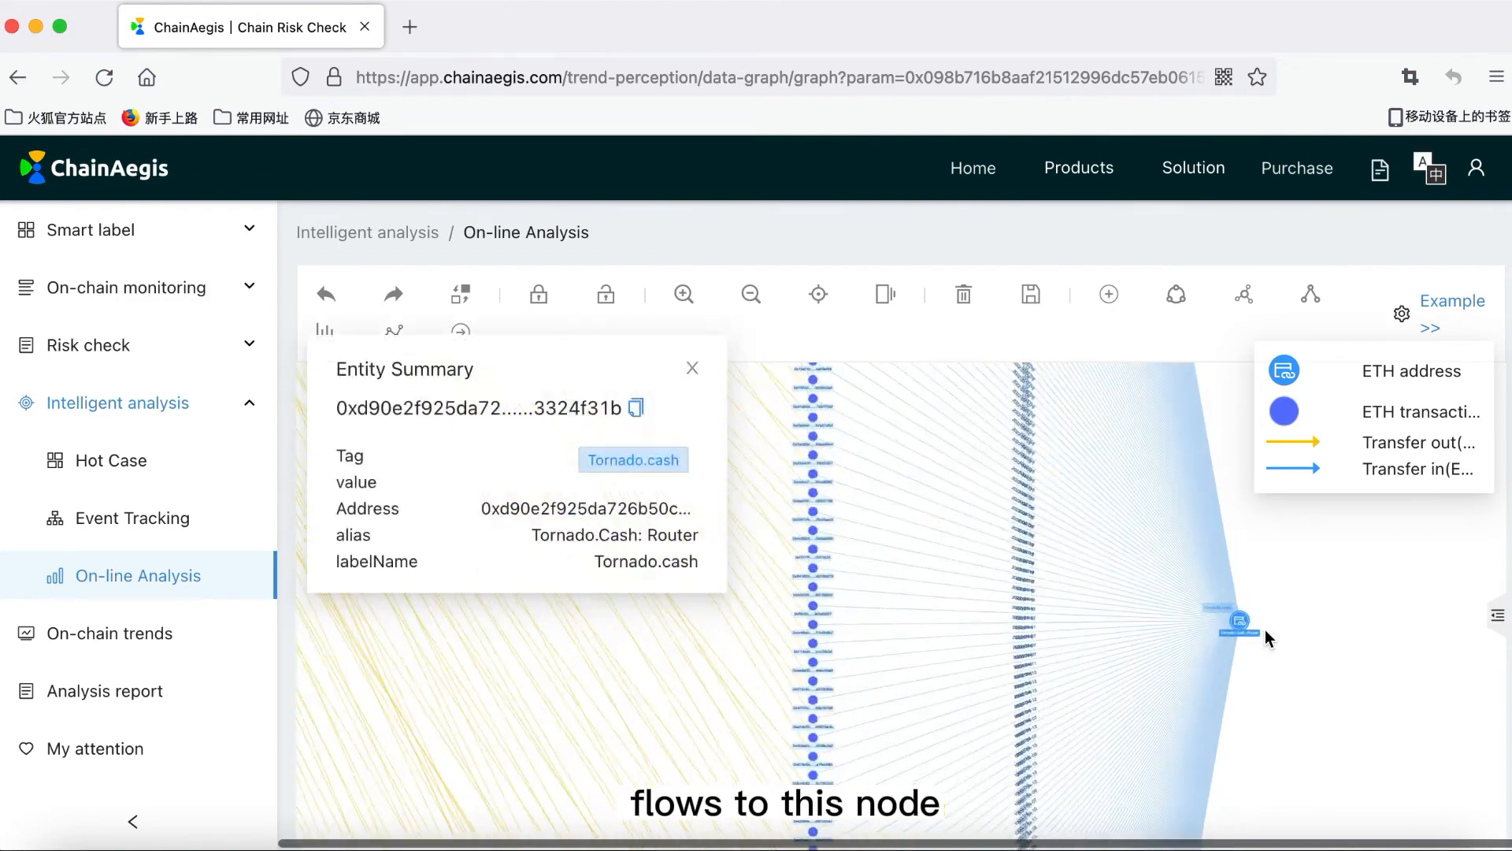
pyautogui.scroll(2, 1265, 630)
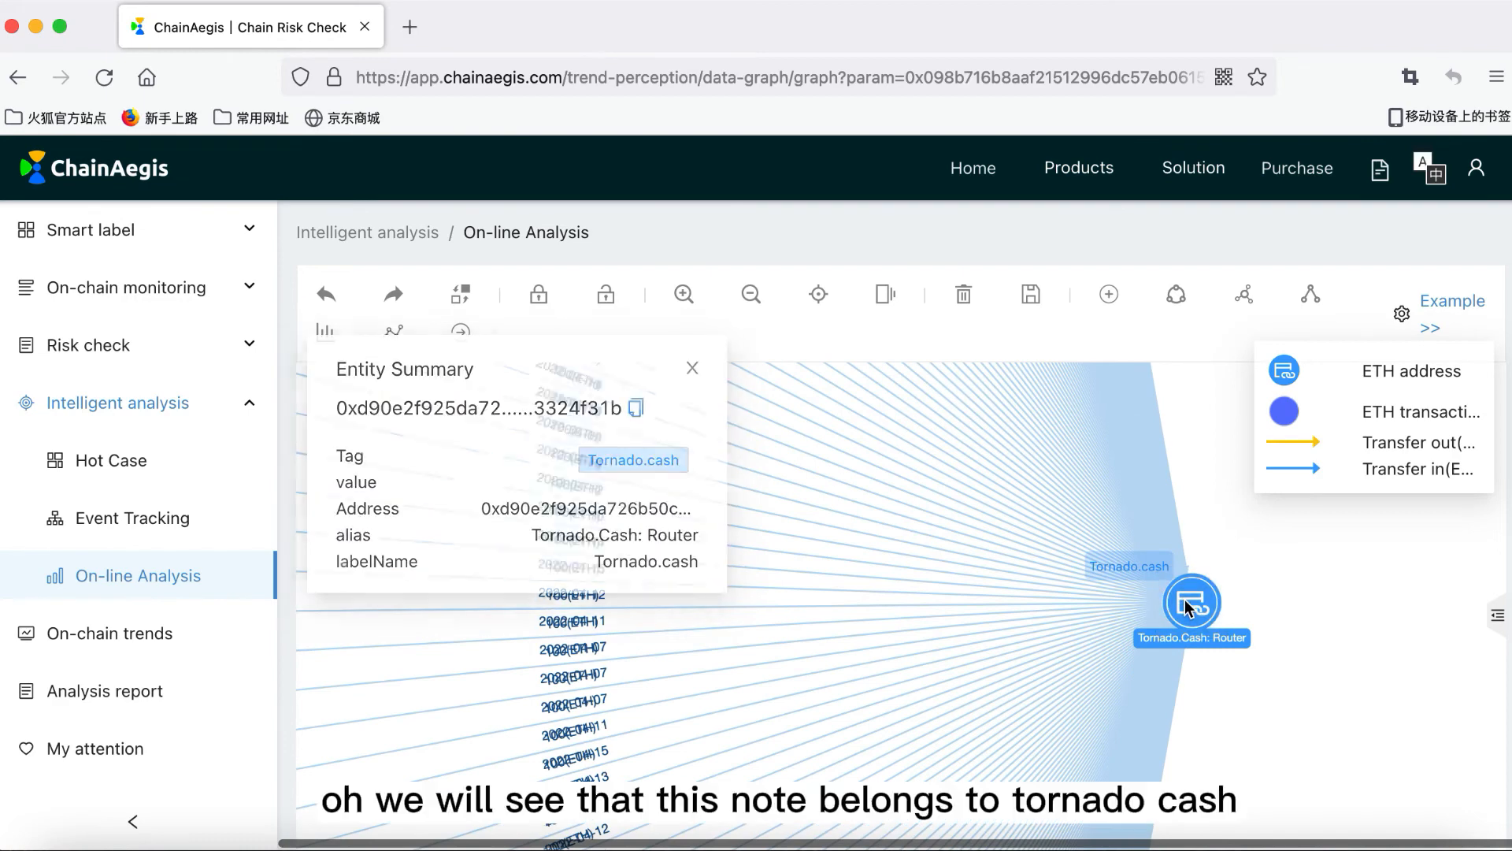
pyautogui.scroll(2, 1184, 599)
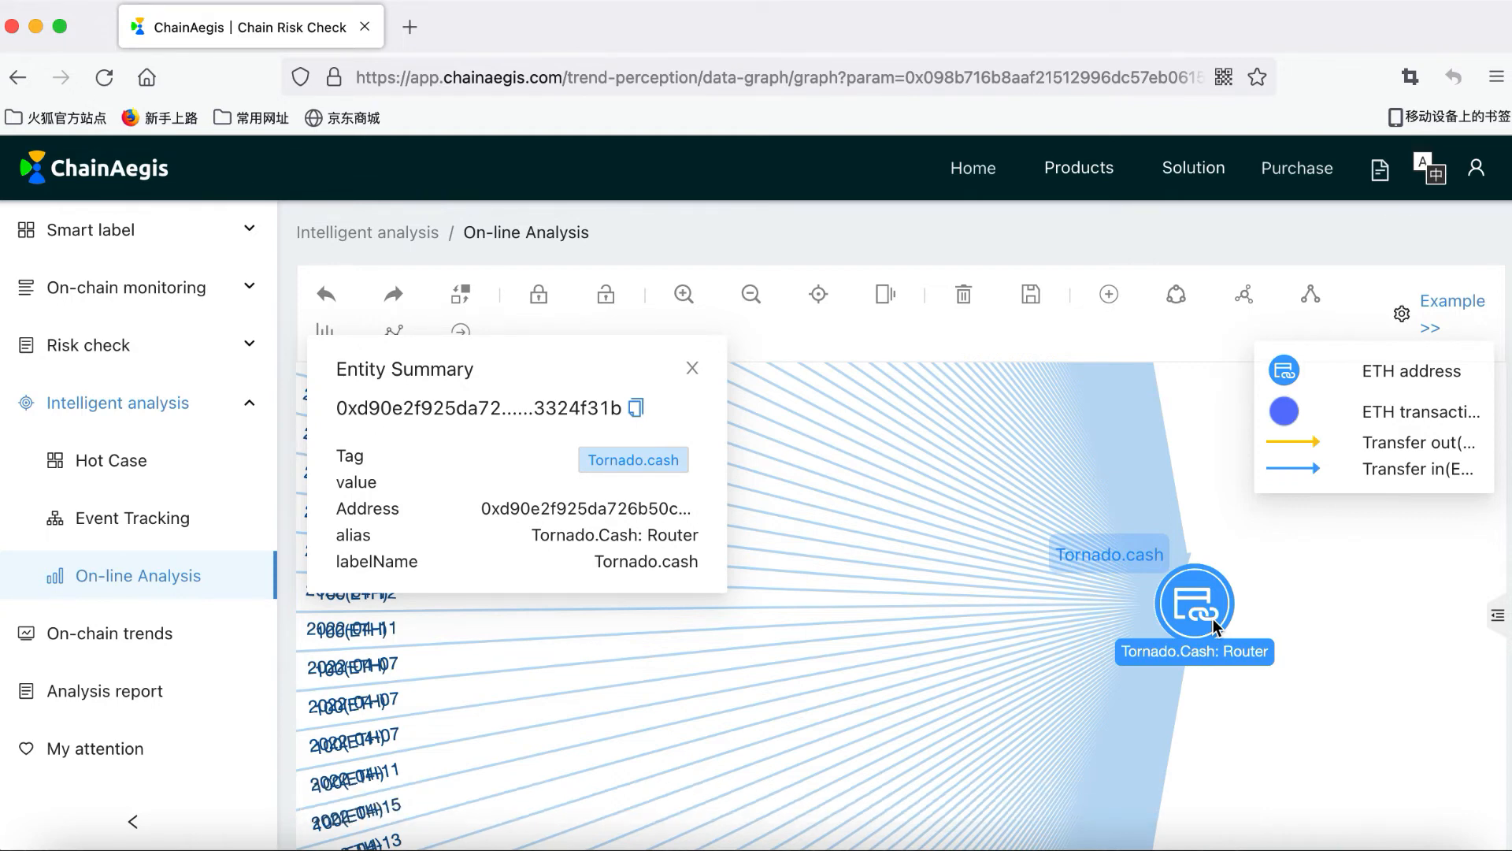
pyautogui.scroll(-5, 1001, 674)
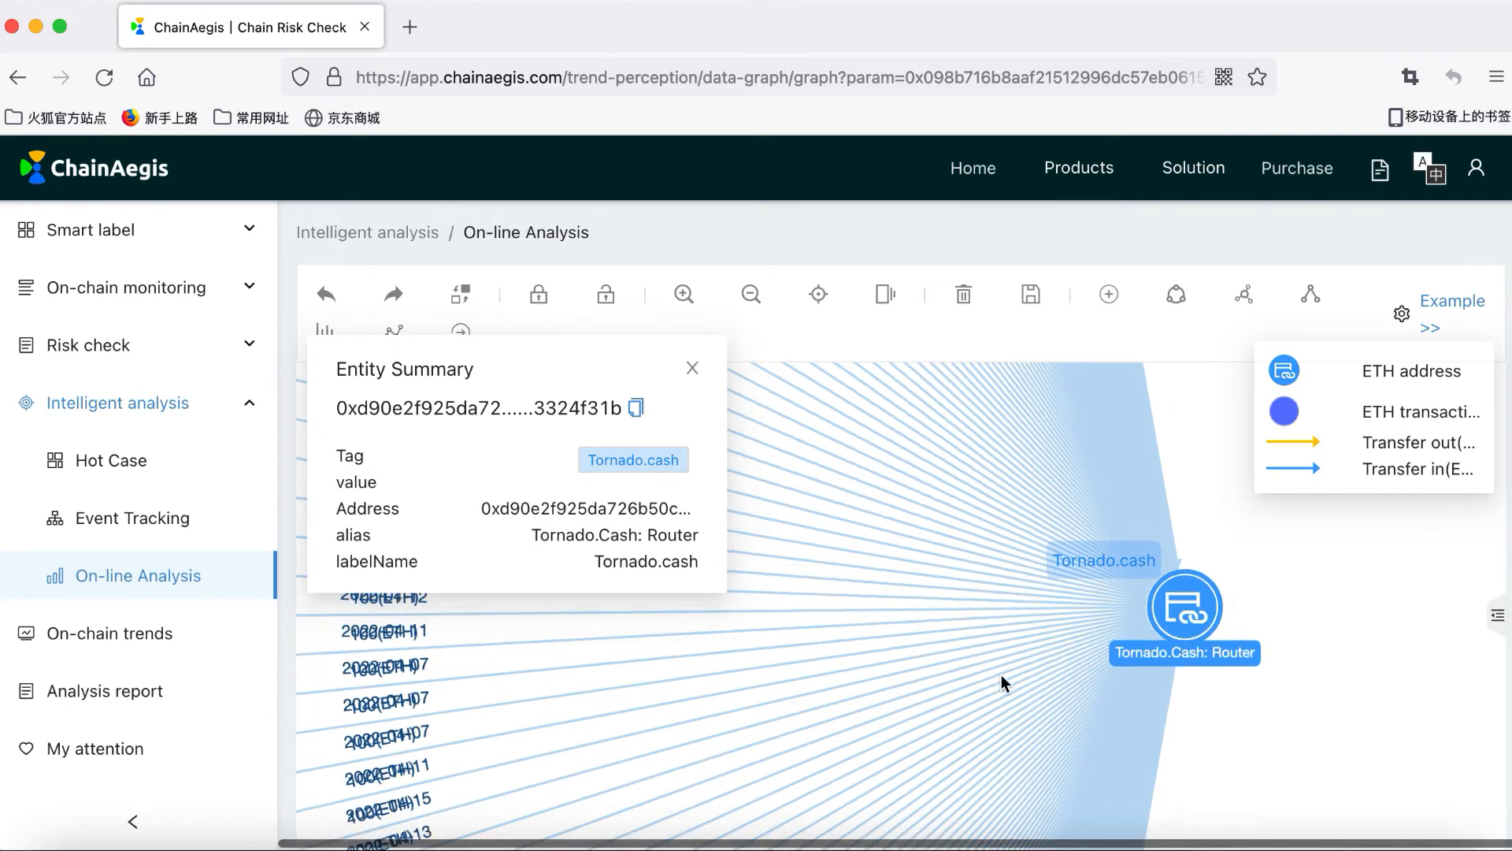
pyautogui.scroll(-2, 1000, 675)
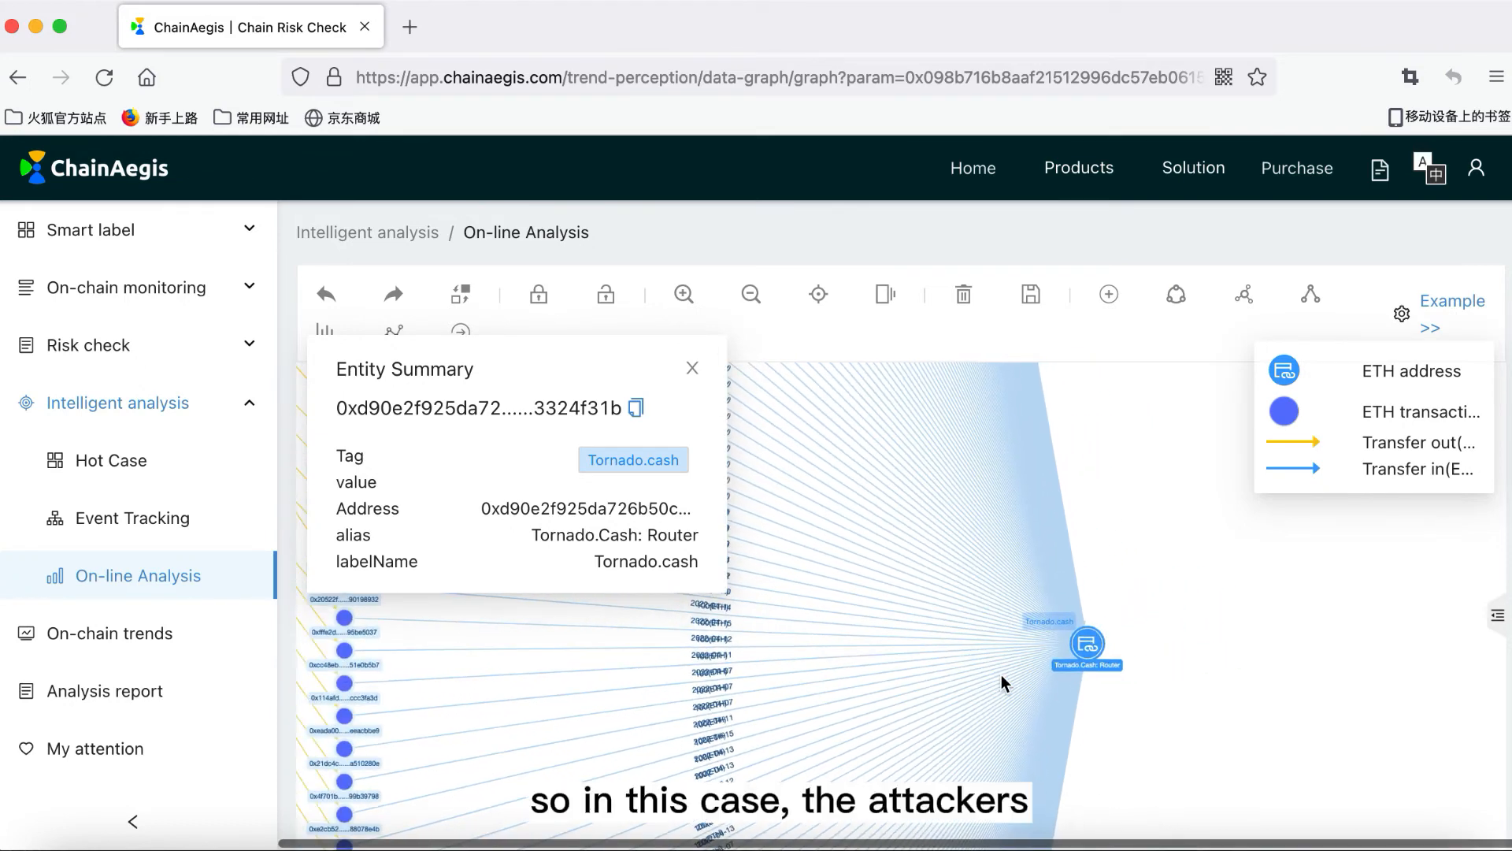
pyautogui.scroll(-2, 1000, 674)
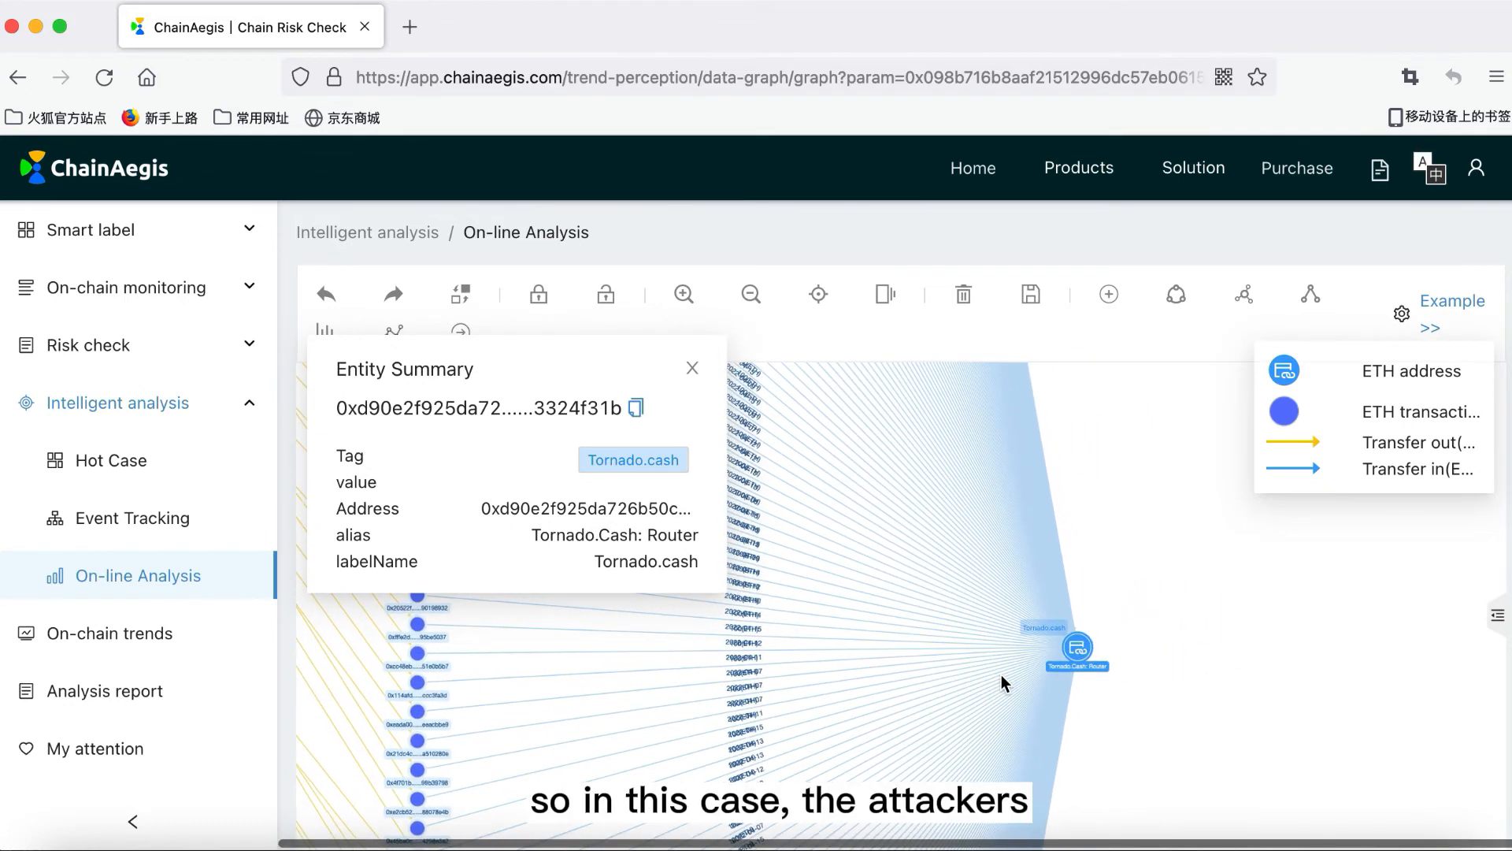
pyautogui.click(692, 367)
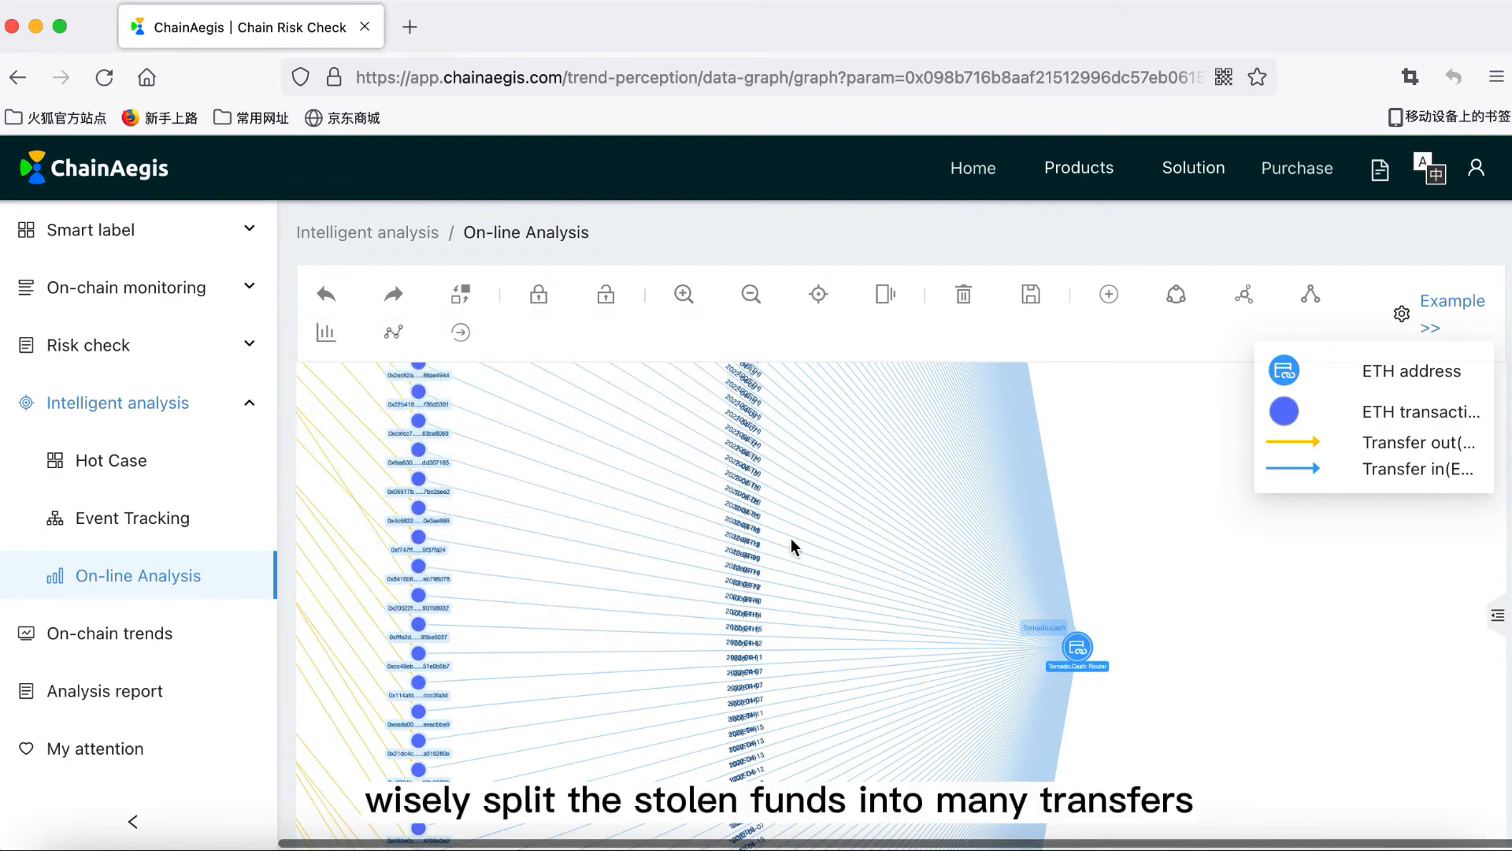
pyautogui.moveTo(792, 547); pyautogui.dragTo(928, 540)
pyautogui.scroll(-2, 991, 660)
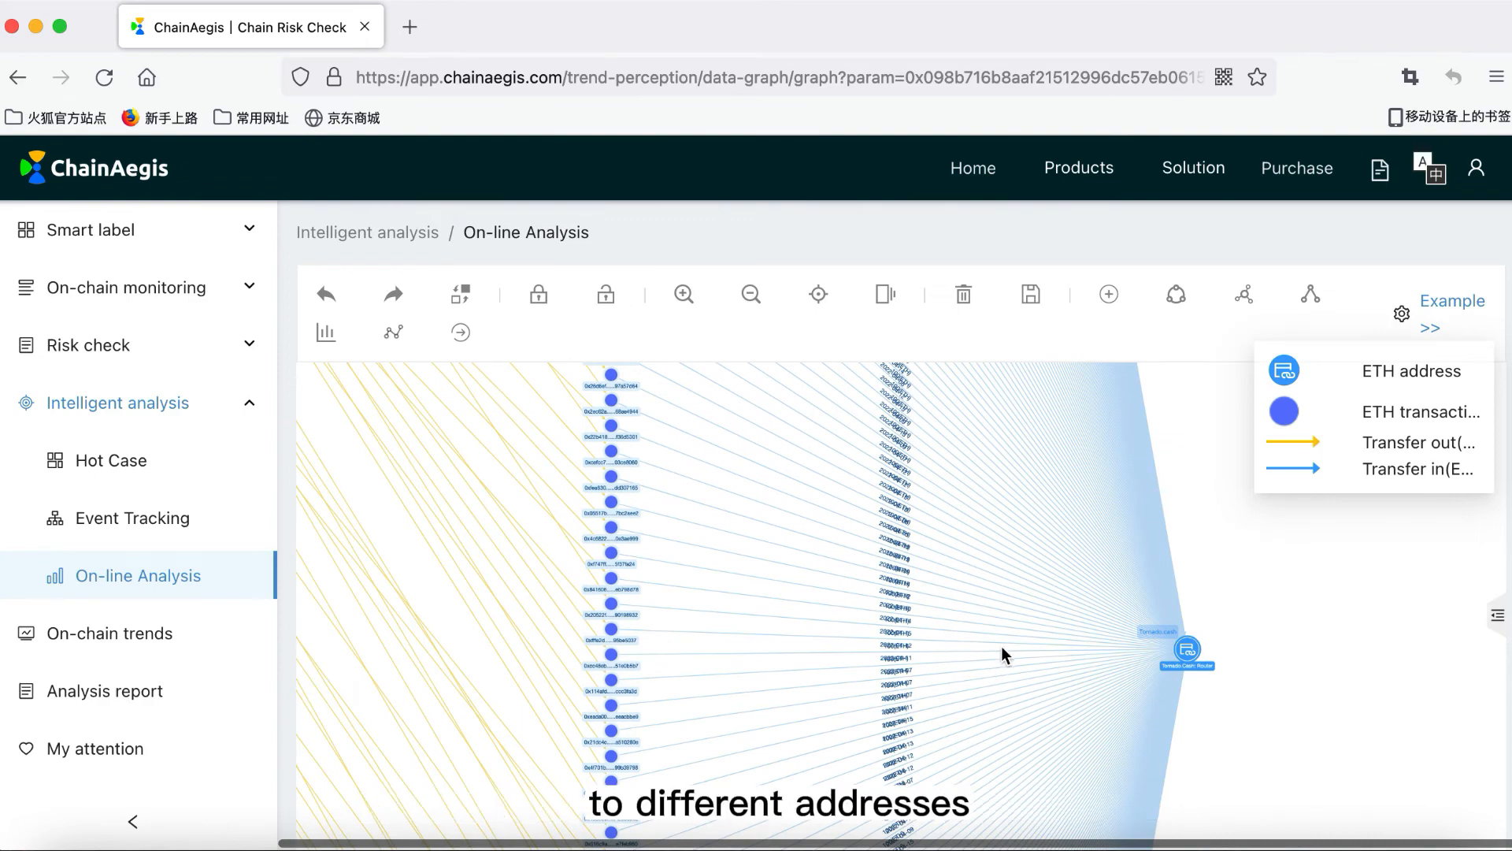
pyautogui.scroll(-2, 1036, 631)
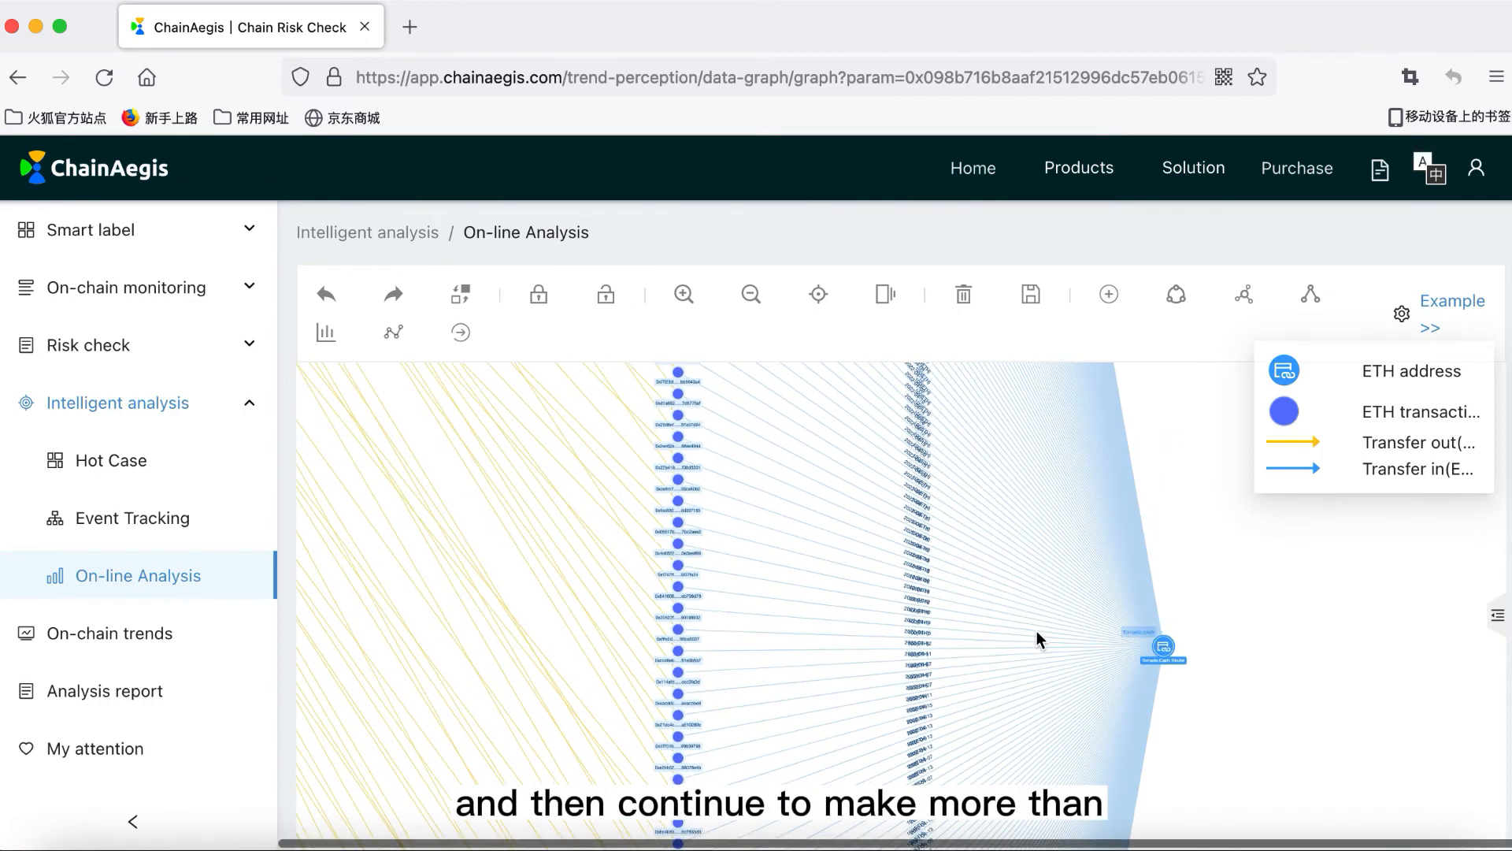